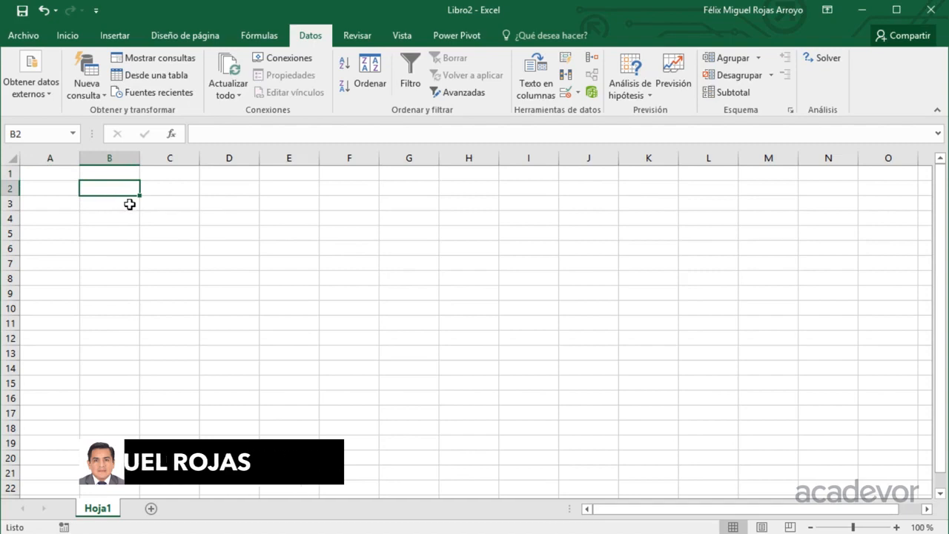
# Enter the labels Valor 1 in B2, Valor 2 in B3 and Total in B5.
pyautogui.write('Valor 1')
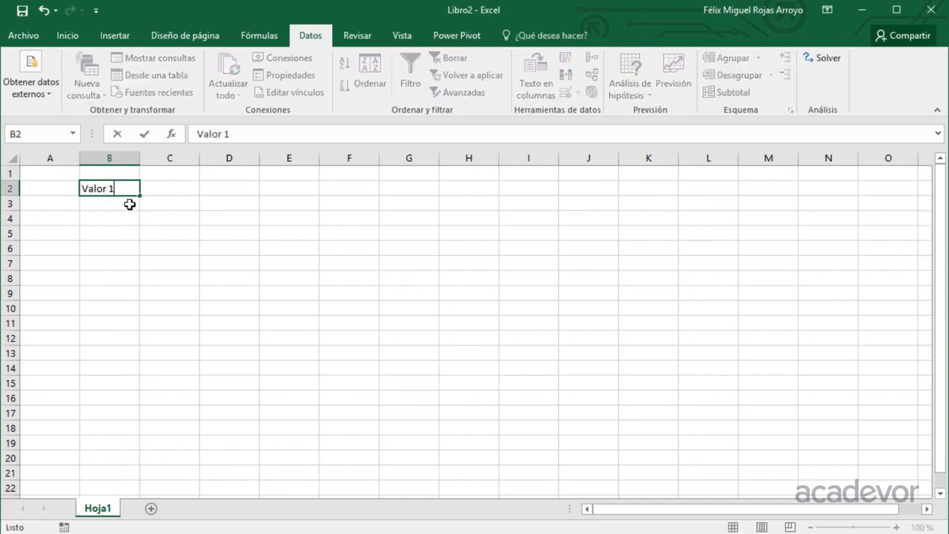
pyautogui.press('Return')
pyautogui.write('Valor ')
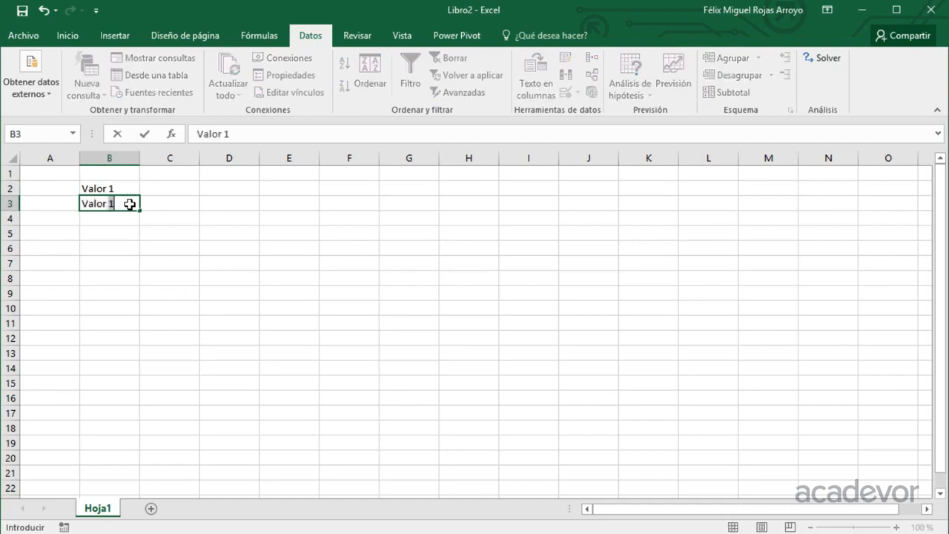
pyautogui.write('2')
pyautogui.press('Return')
pyautogui.press('Return')
pyautogui.write('Tota')
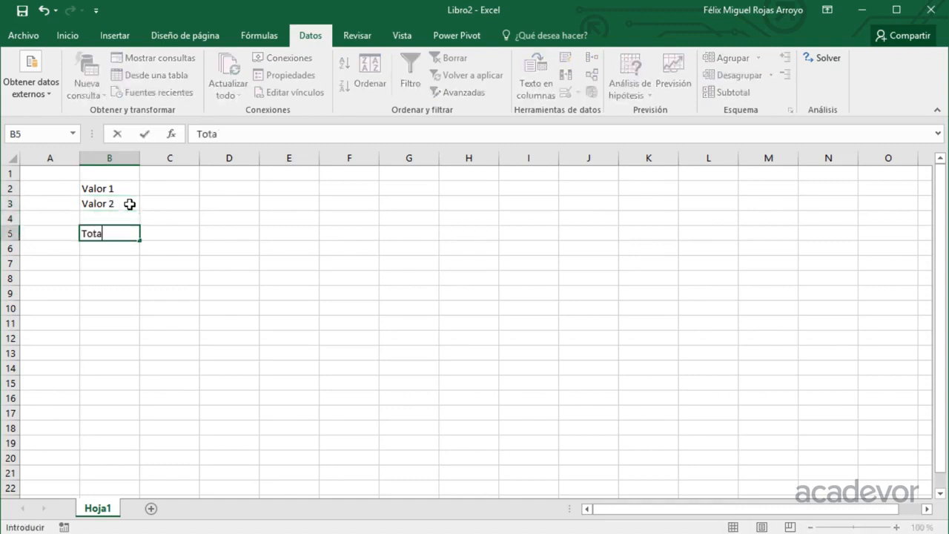
pyautogui.press('Tab')
# Apply all borders to the ranges B2:C3 and B5:C5.
pyautogui.press('Up')
pyautogui.press('Up')
pyautogui.press('Up')
pyautogui.press('Left')
pyautogui.hotkey('shift', 'Right')
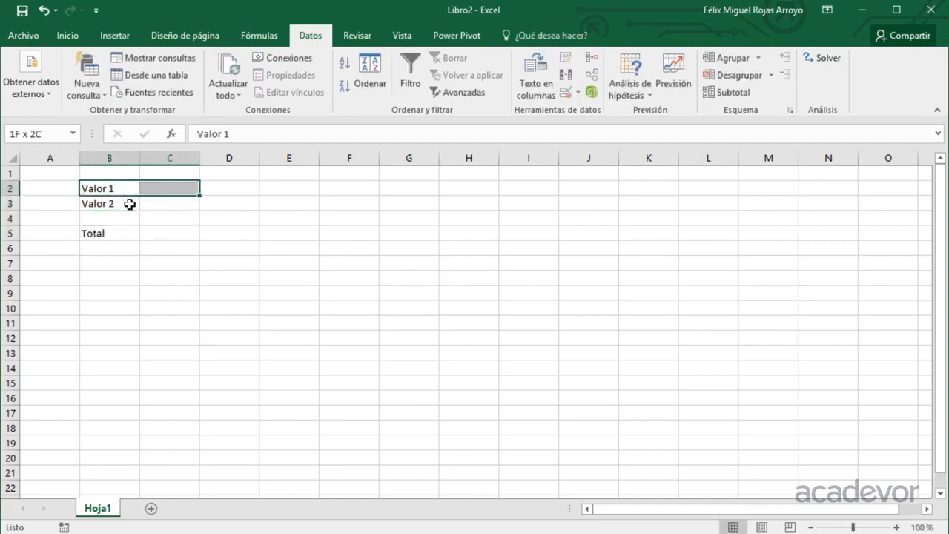
pyautogui.hotkey('shift', 'Down')
pyautogui.keyDown('ctrl'); pyautogui.moveTo(128, 235); pyautogui.dragTo(153, 229); pyautogui.keyUp('ctrl')
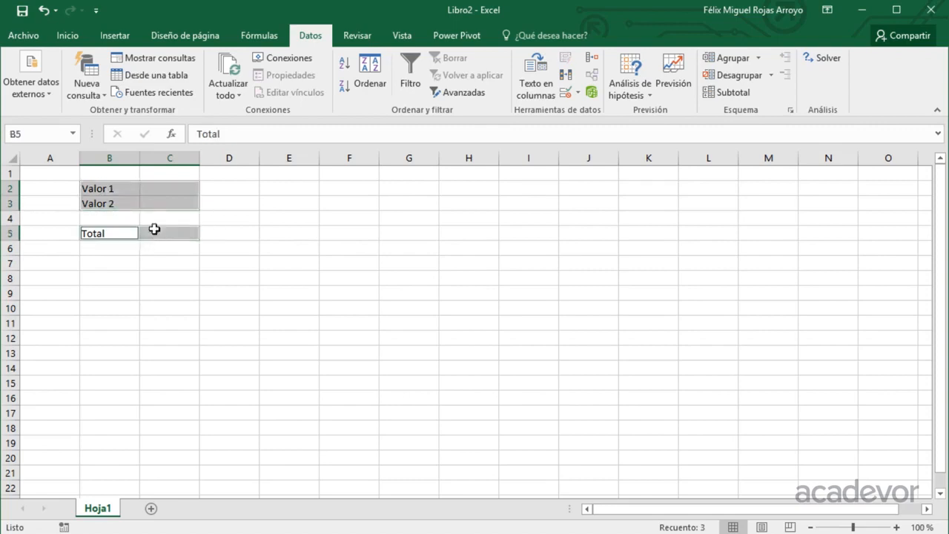
pyautogui.click(67, 35)
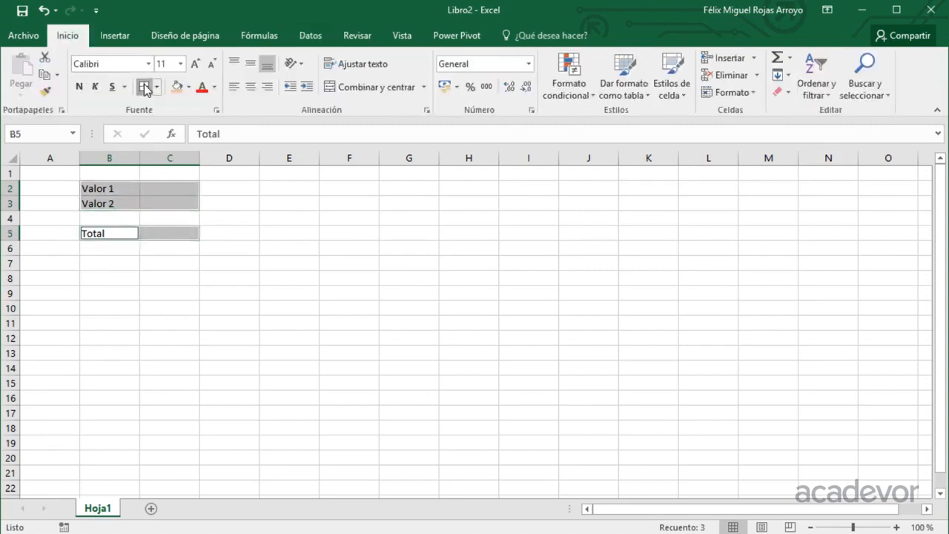
pyautogui.click(144, 86)
# Add data validation to C2:C3 that allows only whole numbers between a minimum of 0 and a maximum.
pyautogui.moveTo(157, 192); pyautogui.dragTo(159, 200)
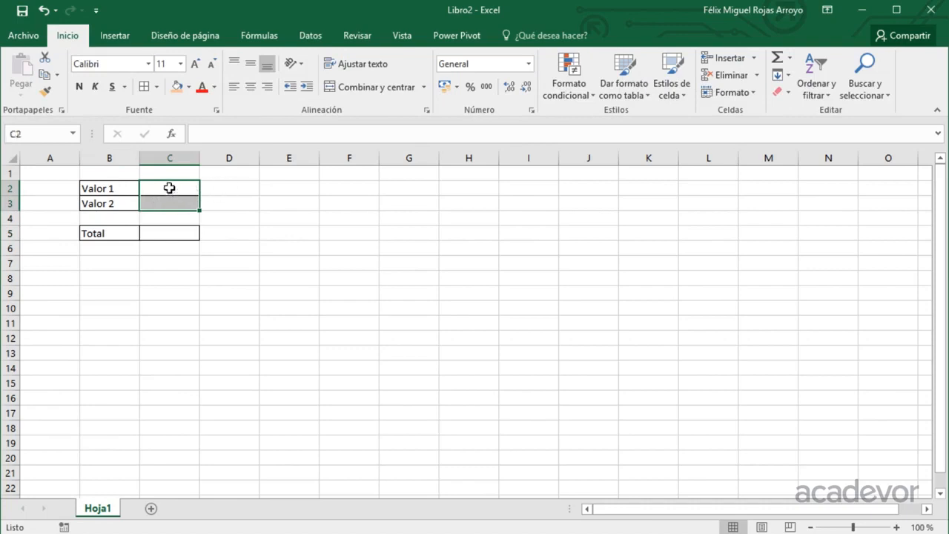
pyautogui.moveTo(169, 187); pyautogui.dragTo(167, 197)
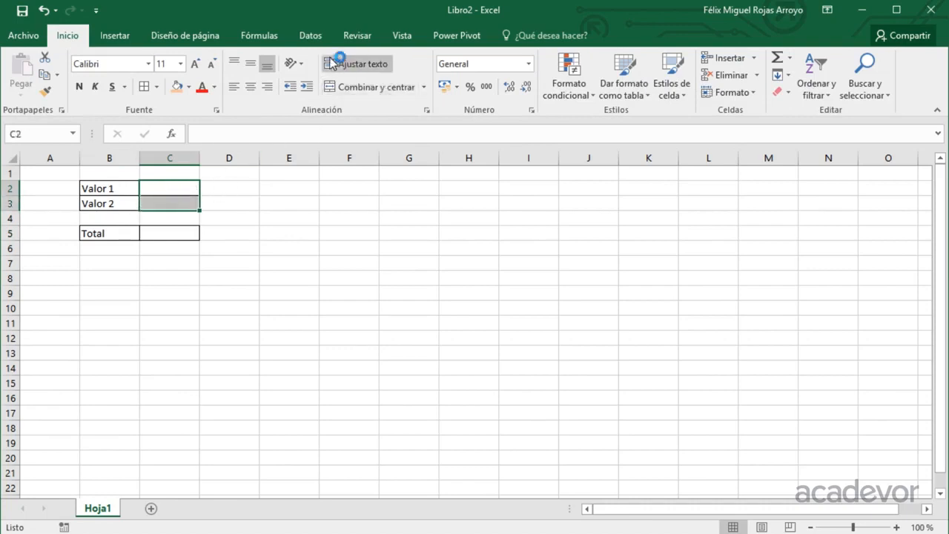
pyautogui.click(311, 38)
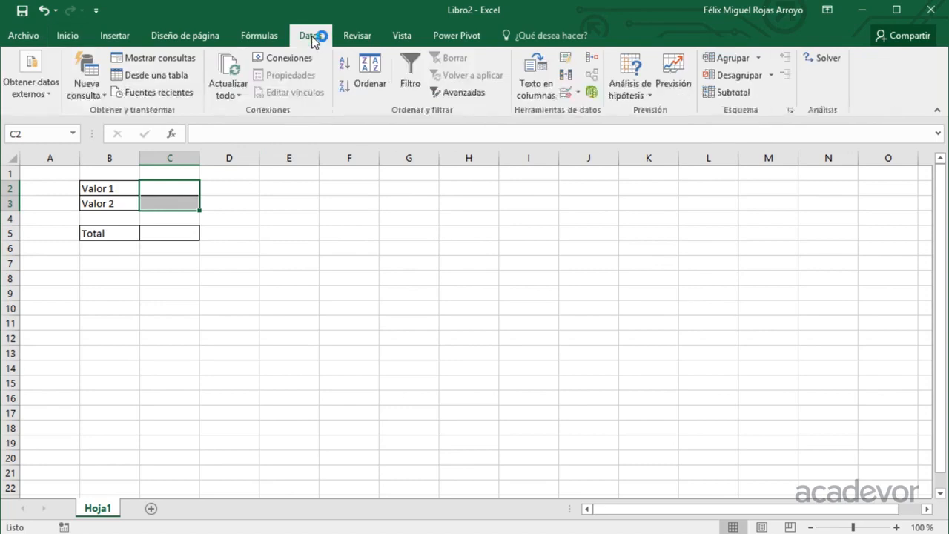
pyautogui.click(576, 92)
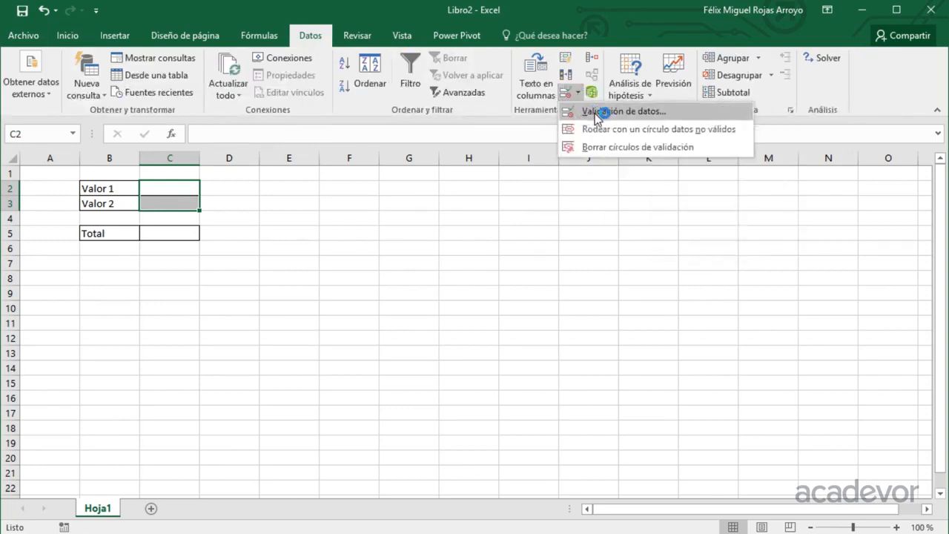
pyautogui.click(592, 112)
pyautogui.click(437, 225)
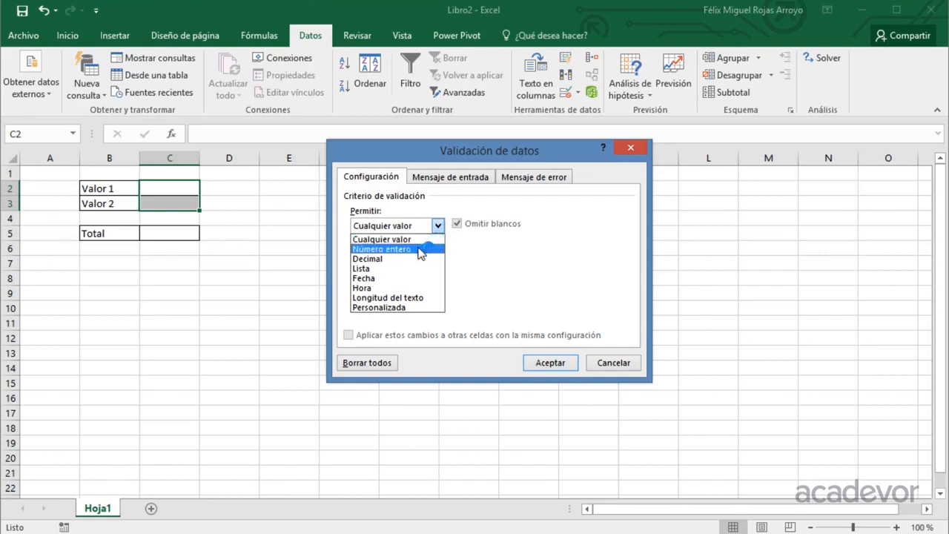
pyautogui.click(421, 250)
pyautogui.click(380, 286)
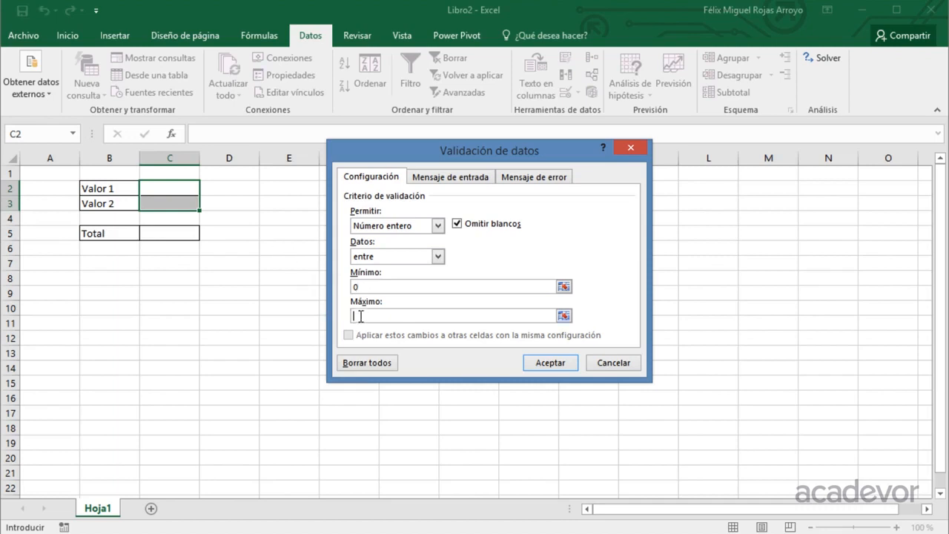
pyautogui.click(541, 363)
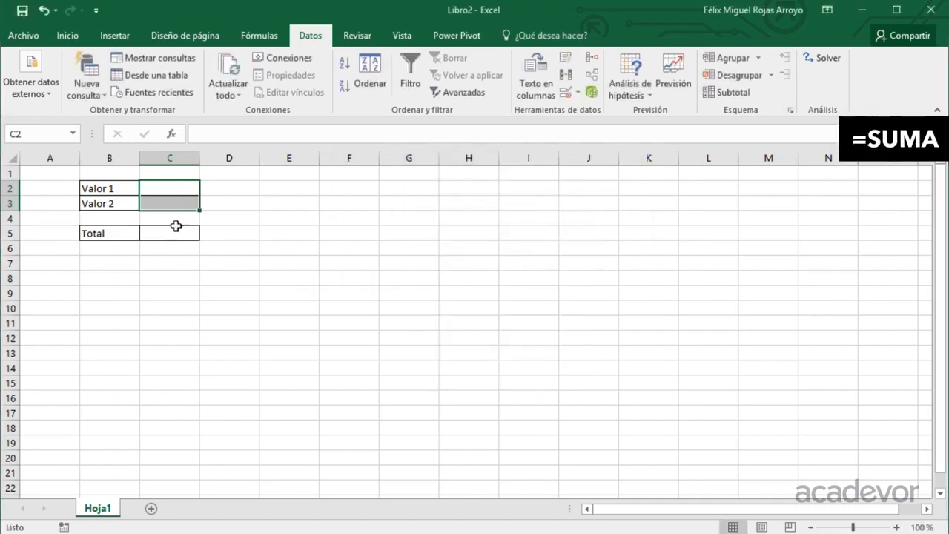
# Enter the formula =SUMA(C2:C3) in C5 to add up the two values.
pyautogui.click(183, 233)
pyautogui.write('=sum')
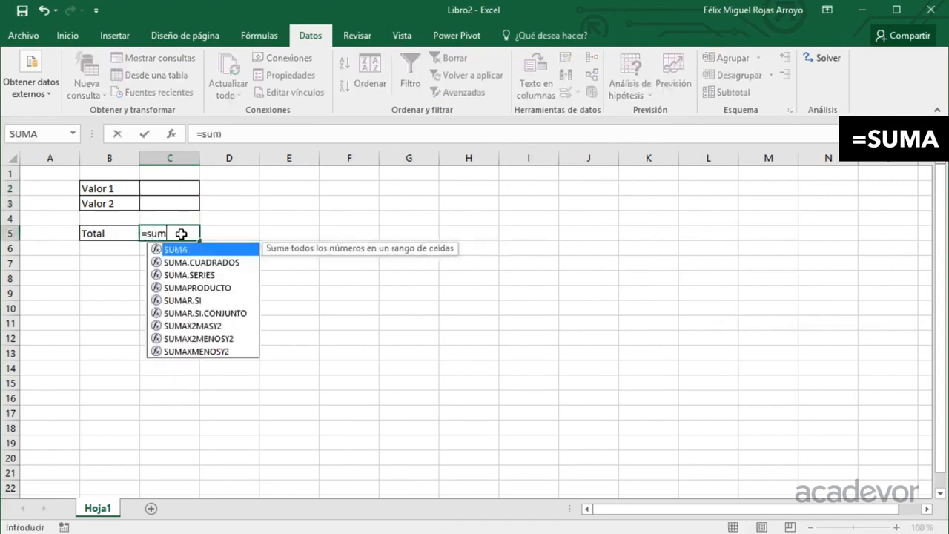
pyautogui.press('Tab')
pyautogui.press('Up')
pyautogui.press('Up')
pyautogui.press('Up')
pyautogui.hotkey('shift', 'Down')
pyautogui.write(')')
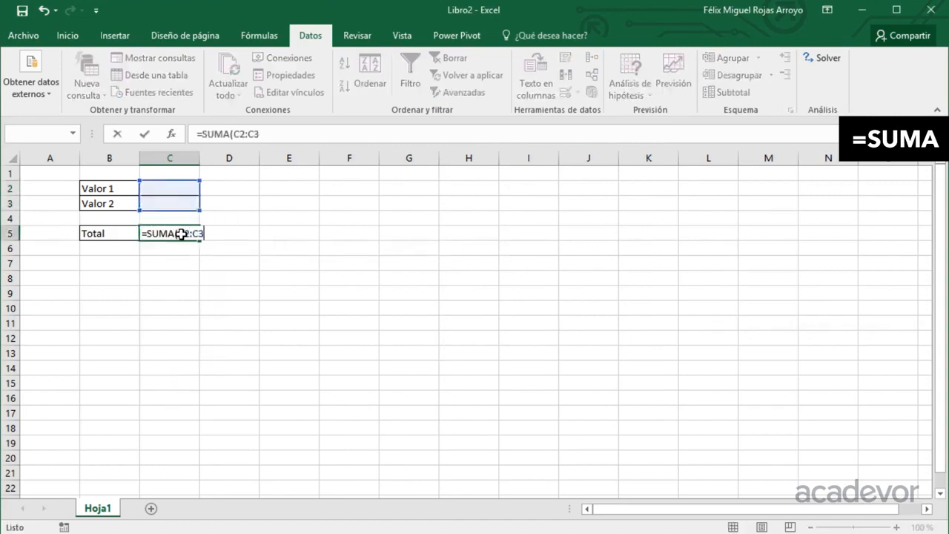
pyautogui.press('Return')
# Enter 20 in C2 for Valor 1 and 40 in C3 for Valor 2.
pyautogui.press('Up')
pyautogui.press('Up')
pyautogui.press('Up')
pyautogui.press('Up')
pyautogui.write('20')
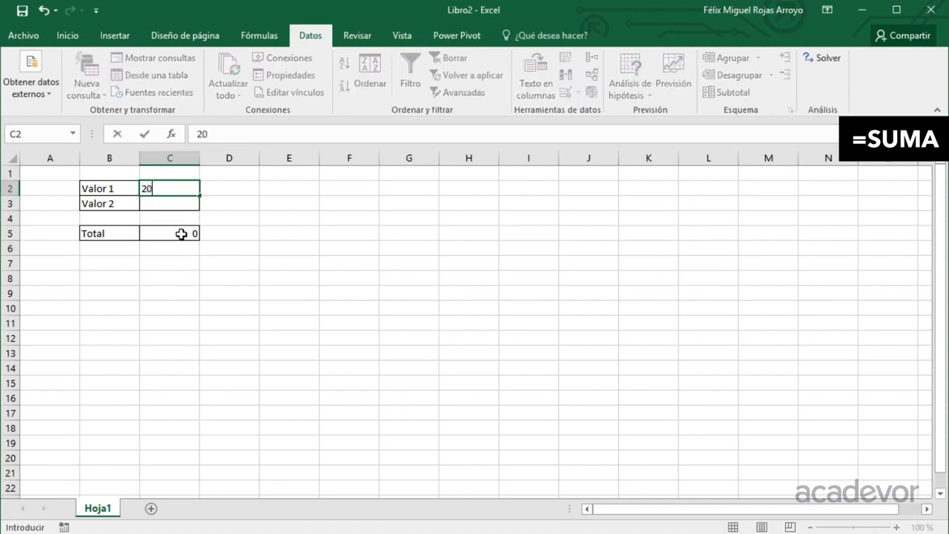
pyautogui.press('Return')
pyautogui.write('40')
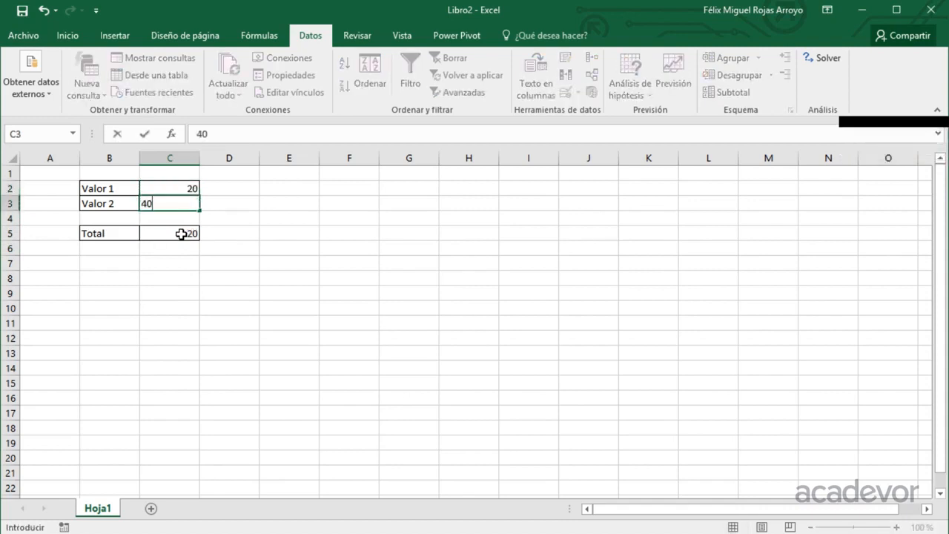
pyautogui.press('Return')
# Test the validation of C2 by trying the values 120 and -10, cancelling each entry.
pyautogui.press('Up')
pyautogui.press('Up')
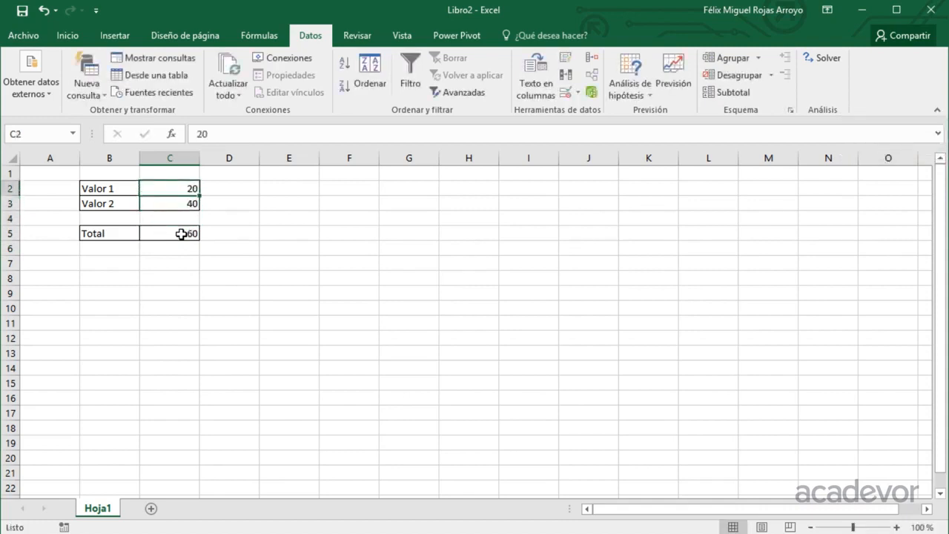
pyautogui.write('120')
pyautogui.press('Return')
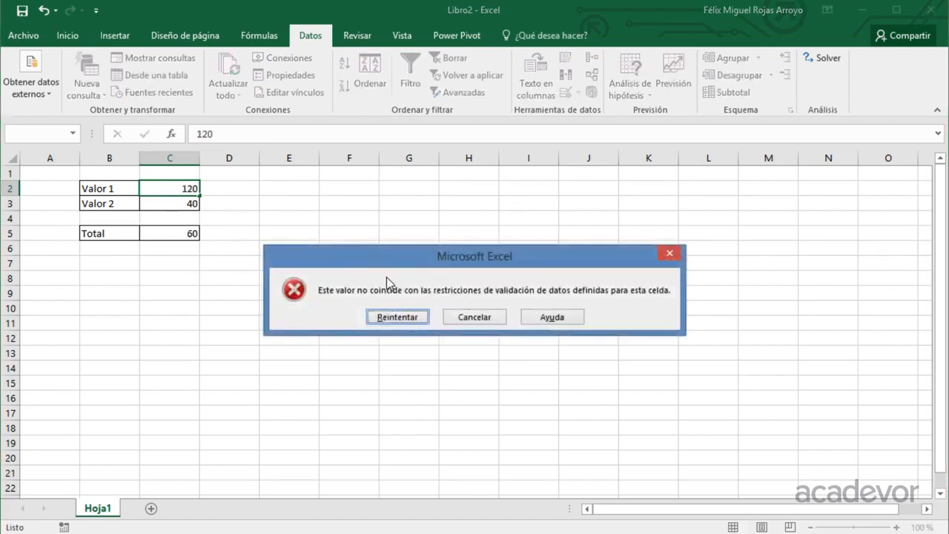
pyautogui.press('Escape')
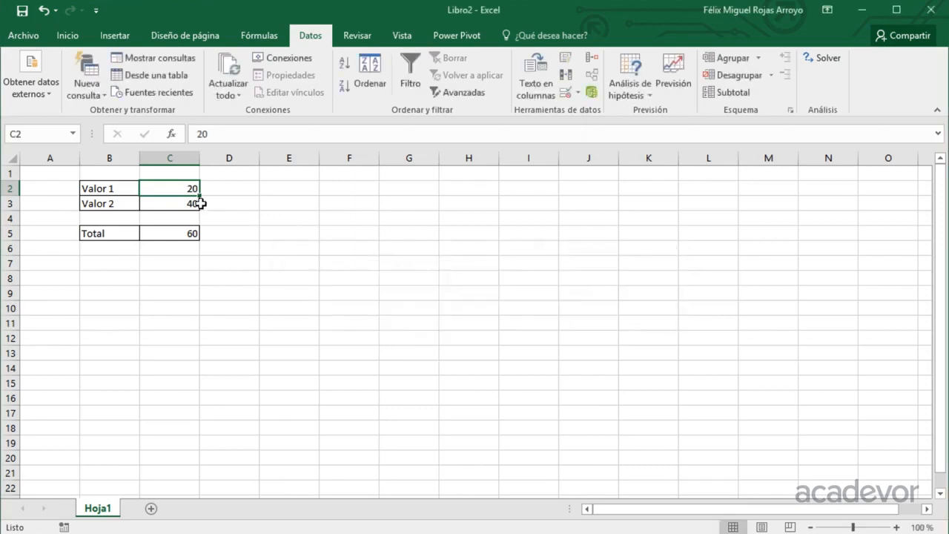
pyautogui.write('-1')
pyautogui.press('Return')
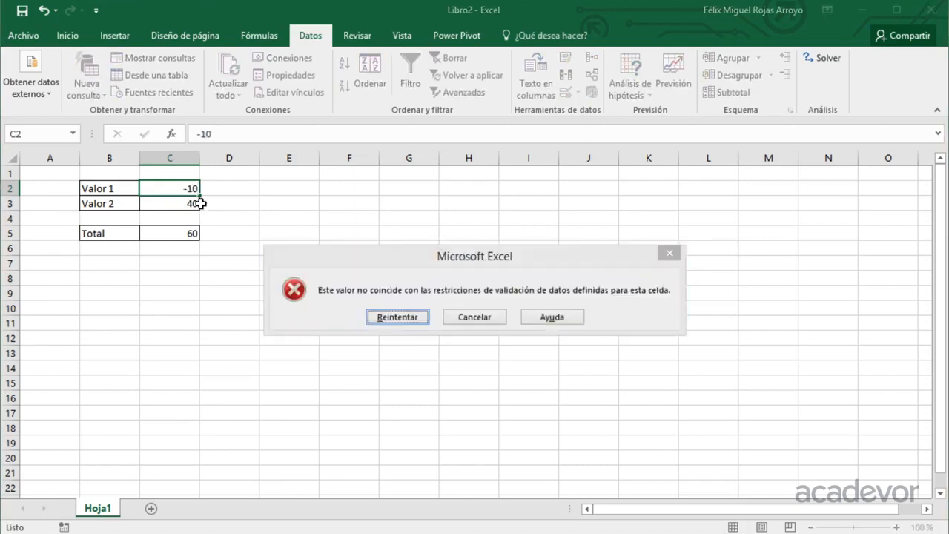
pyautogui.press('Escape')
# Set Valor 1 in C2 to 0 and Valor 2 in C3 to 100.
pyautogui.write('0')
pyautogui.press('Return')
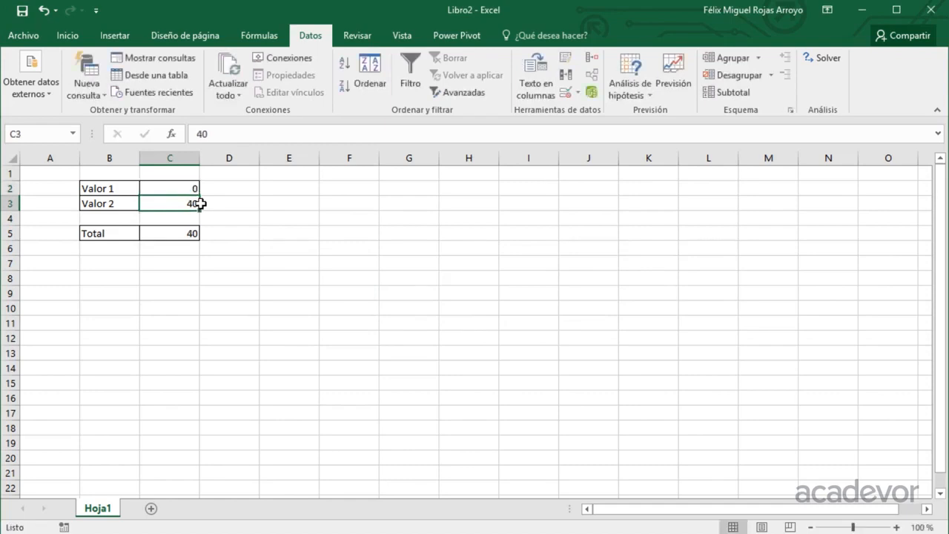
pyautogui.write('100')
pyautogui.press('Return')
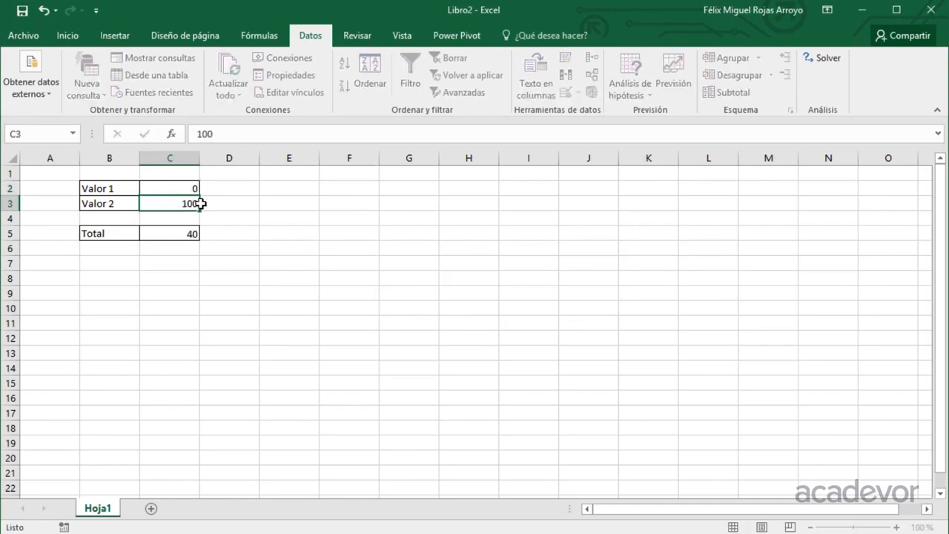
# Try to enter 101 in C2 to test the validation's upper limit, and cancel the entry.
pyautogui.press('Up')
pyautogui.write('10')
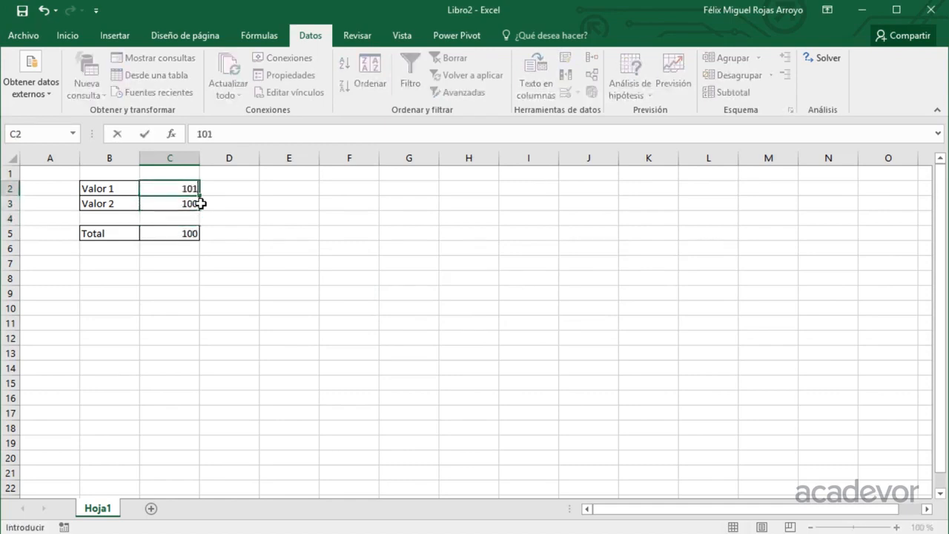
pyautogui.press('Return')
pyautogui.press('Escape')
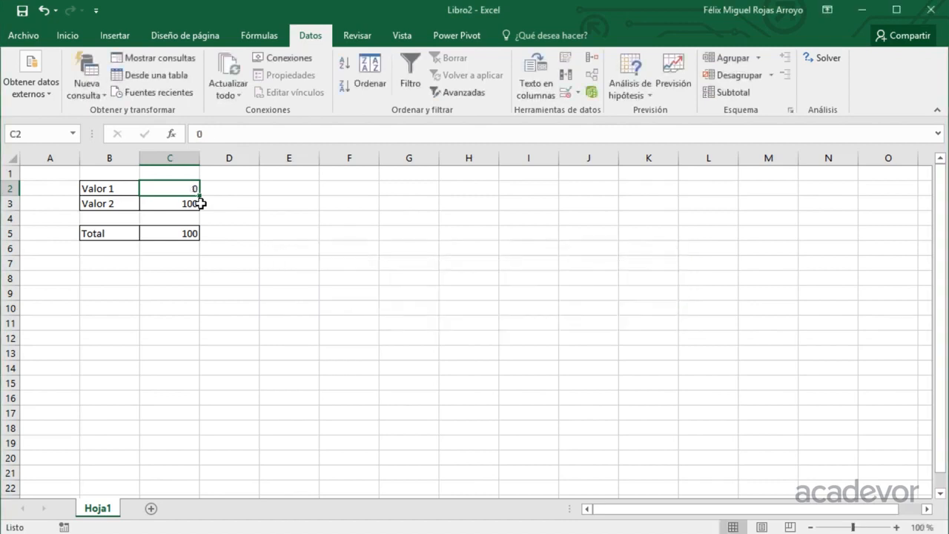
pyautogui.press('Left')
pyautogui.press('Right')
pyautogui.hotkey('shift', 'Down')
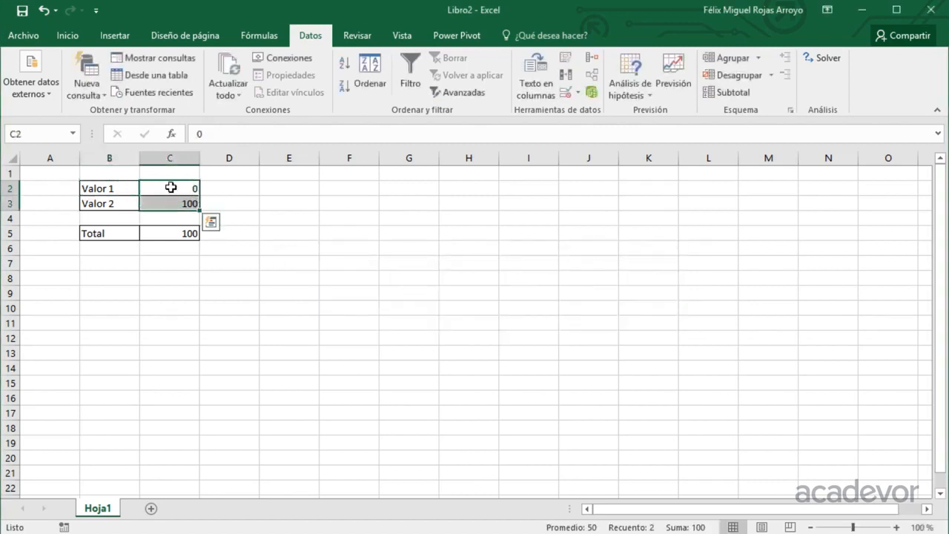
pyautogui.moveTo(171, 187); pyautogui.dragTo(172, 202)
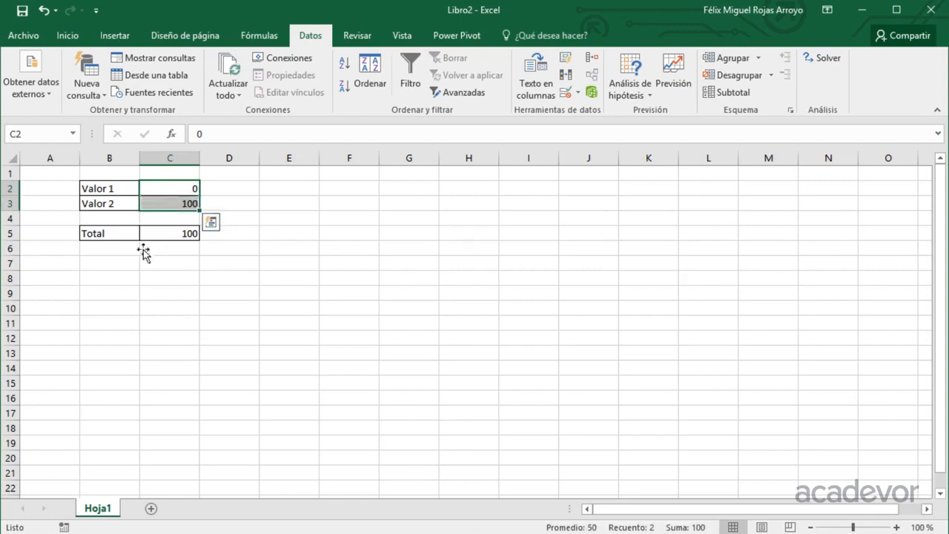
# Enter the label Fecha in B7 and apply all borders to B7:C7.
pyautogui.click(120, 265)
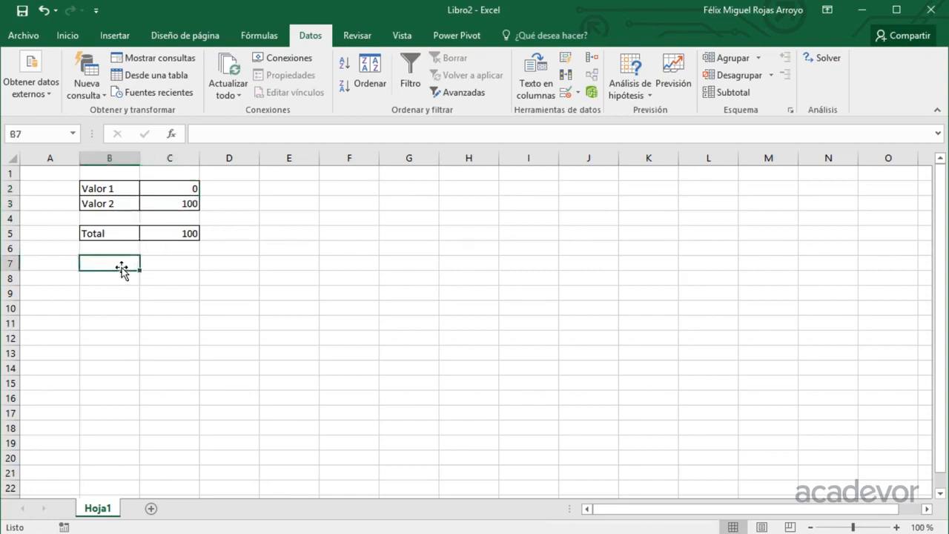
pyautogui.write('Fecha')
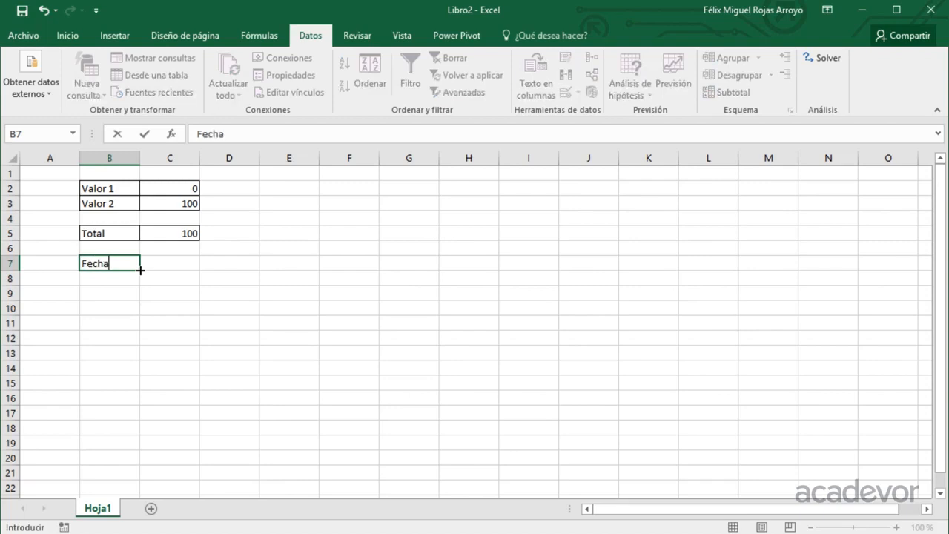
pyautogui.press('Right')
pyautogui.press('Left')
pyautogui.hotkey('shift', 'Right')
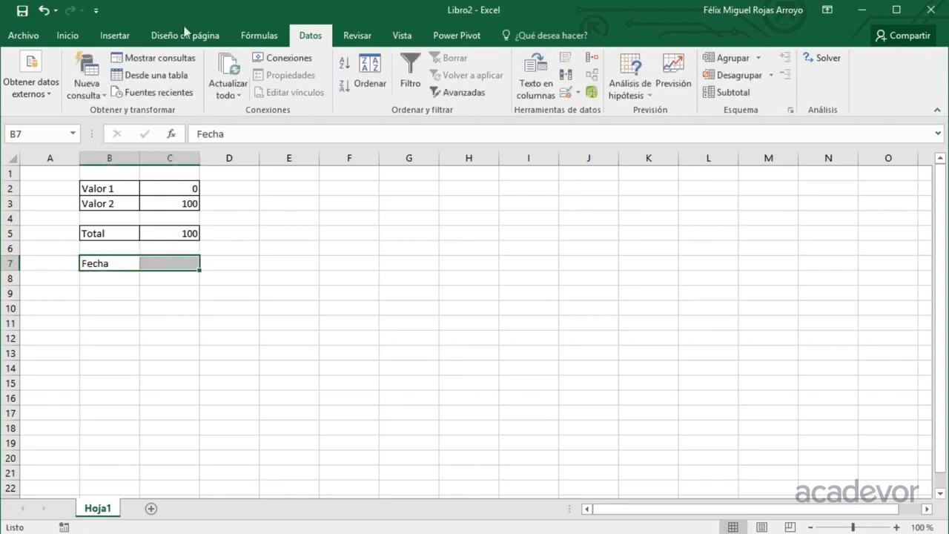
pyautogui.click(67, 36)
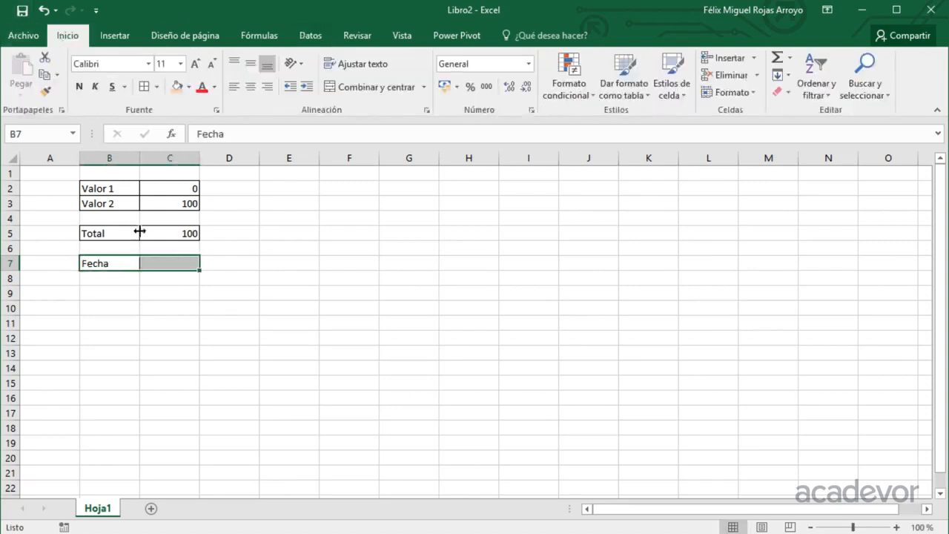
pyautogui.click(154, 261)
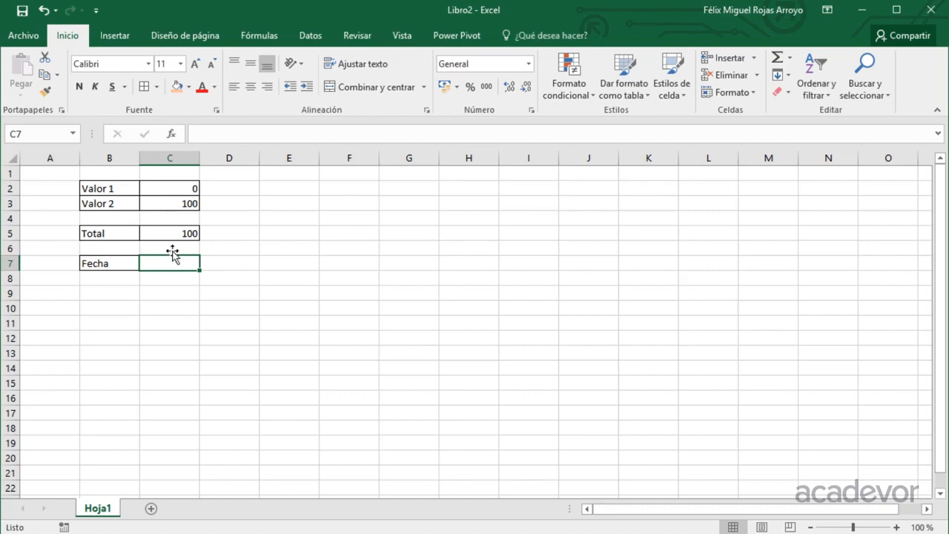
pyautogui.click(310, 35)
pyautogui.click(565, 92)
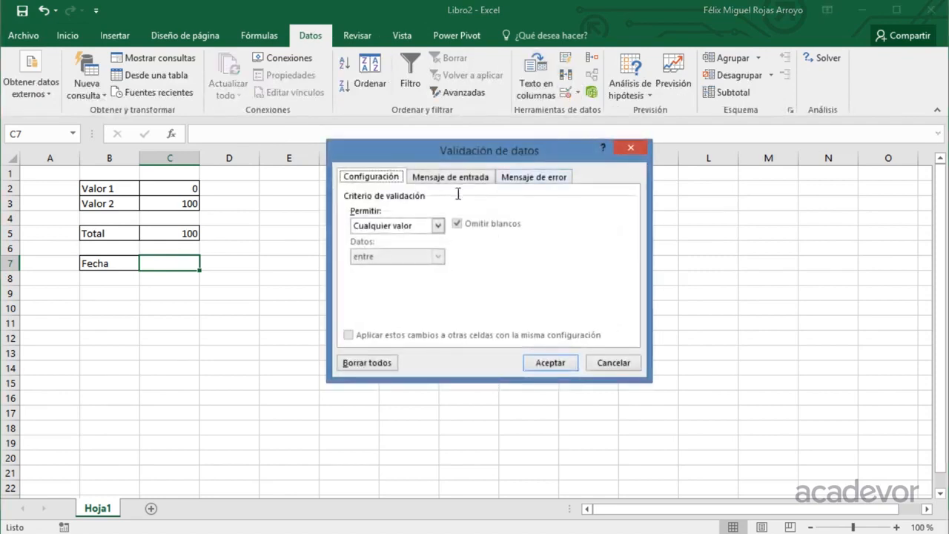
pyautogui.click(421, 223)
pyautogui.click(393, 278)
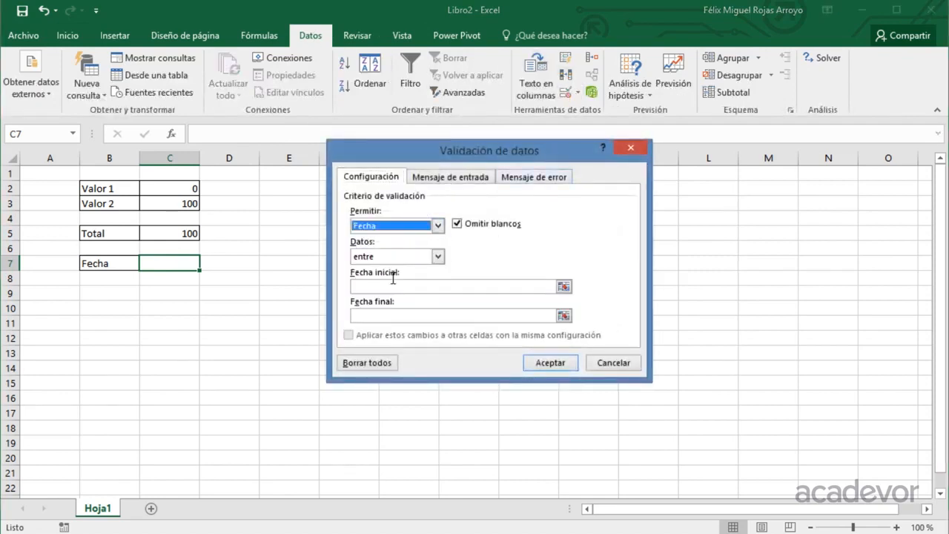
pyautogui.click(379, 285)
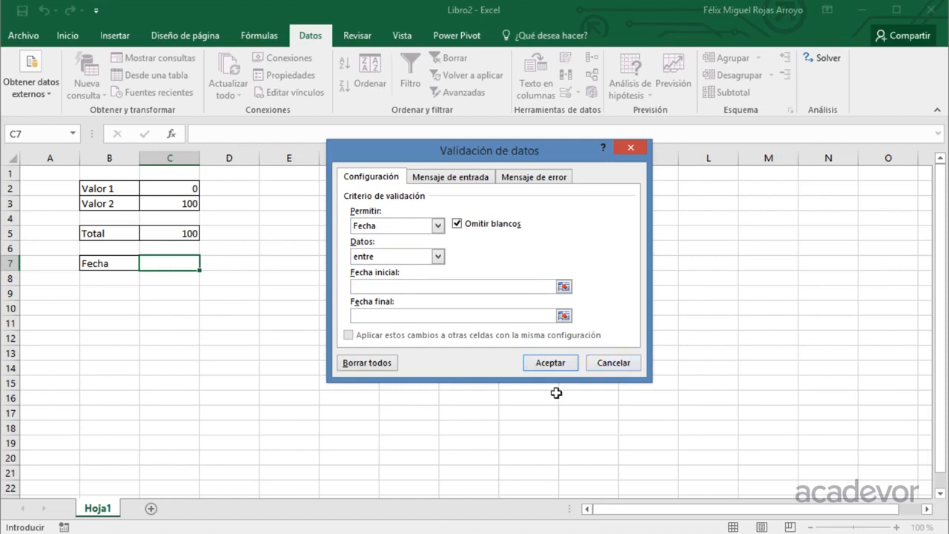
pyautogui.click(608, 361)
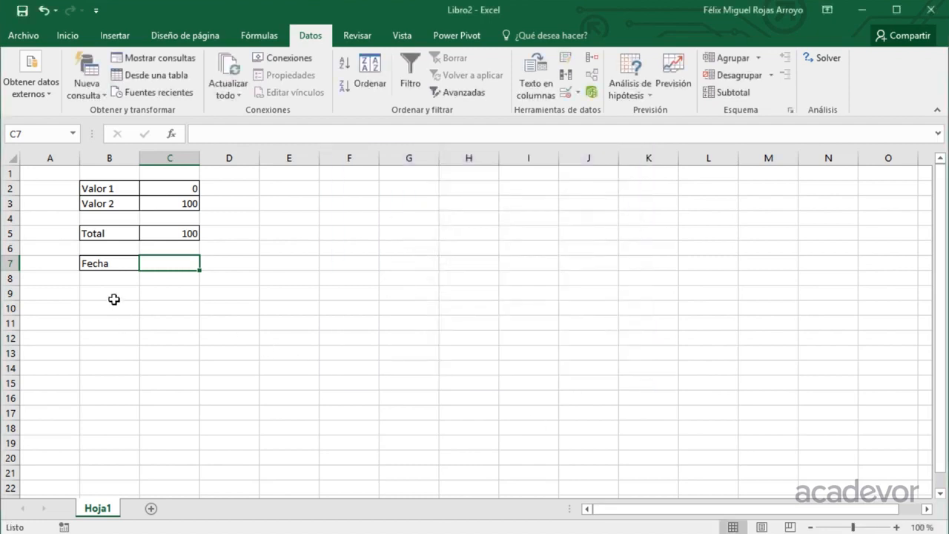
# Enter the label Inicial in B9 and the label Final in B11.
pyautogui.click(111, 294)
pyautogui.write('Inicial')
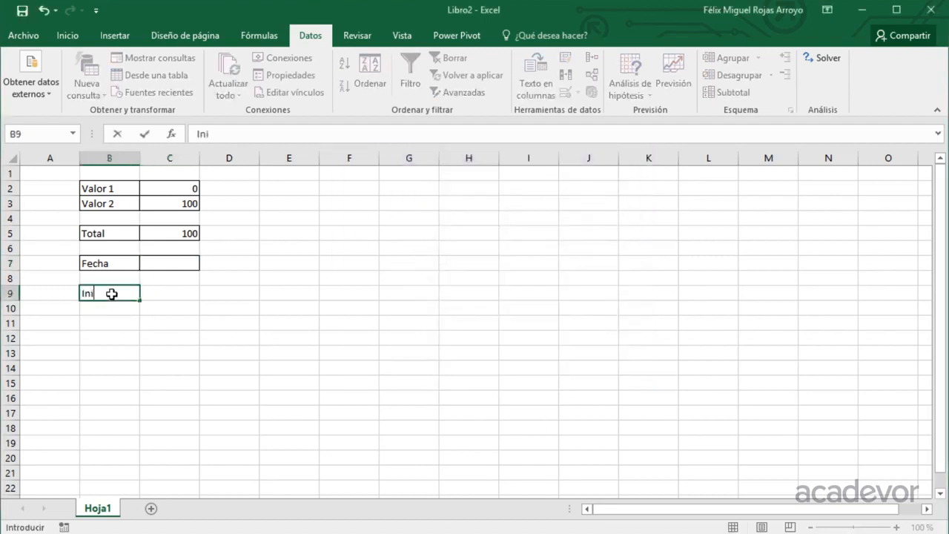
pyautogui.press('Return')
pyautogui.press('Return')
pyautogui.write('F')
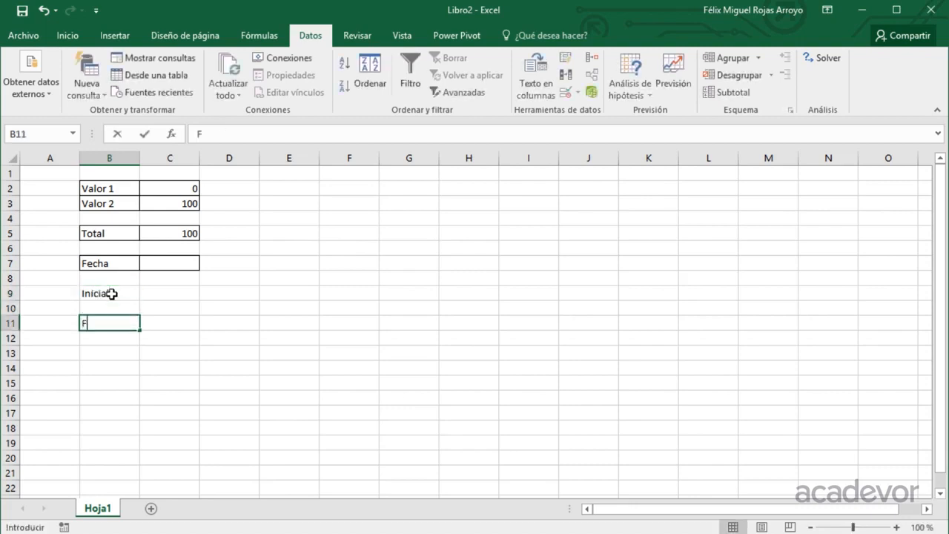
pyautogui.write('inal')
pyautogui.press('Return')
# Apply all borders to the ranges B9:C9 and B11:C11.
pyautogui.press('Up')
pyautogui.press('Up')
pyautogui.press('Up')
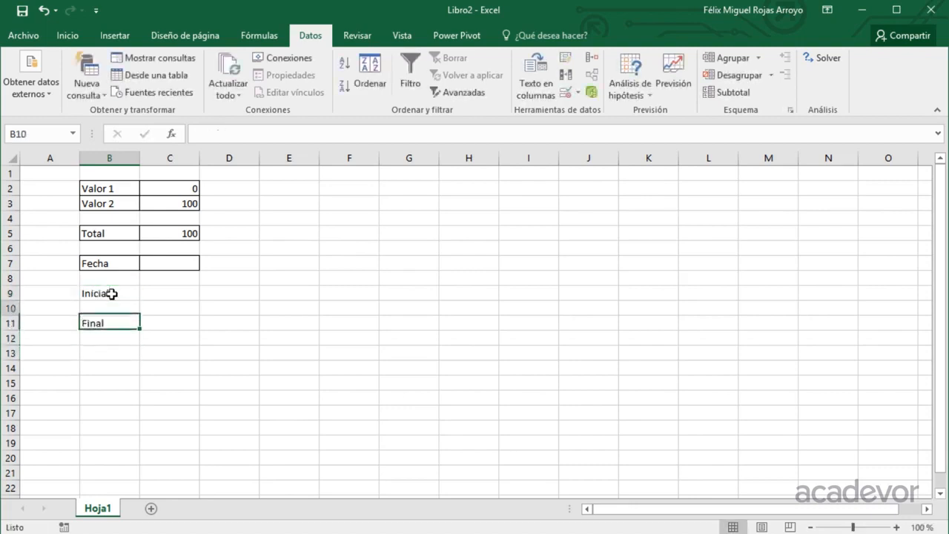
pyautogui.hotkey('shift', 'Right')
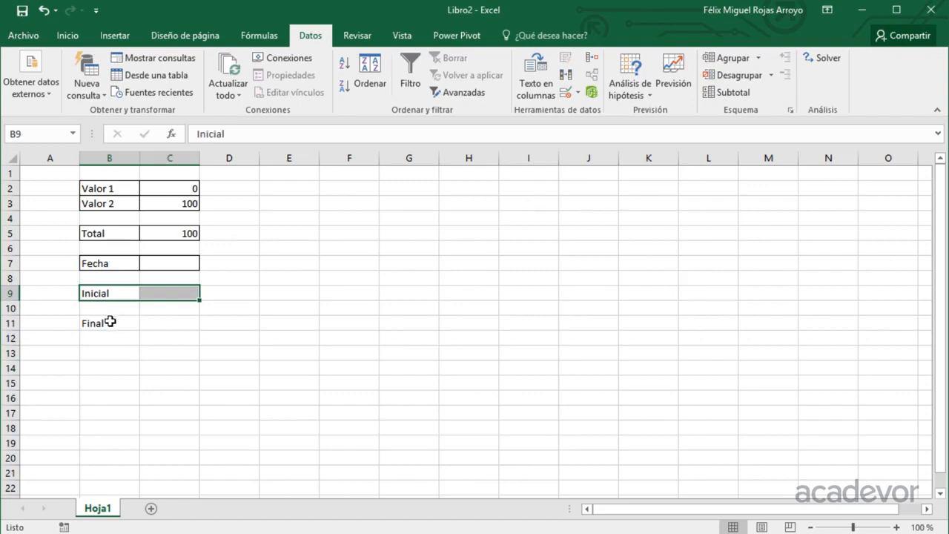
pyautogui.moveTo(108, 321); pyautogui.dragTo(144, 322)
pyautogui.click(68, 34)
pyautogui.click(145, 87)
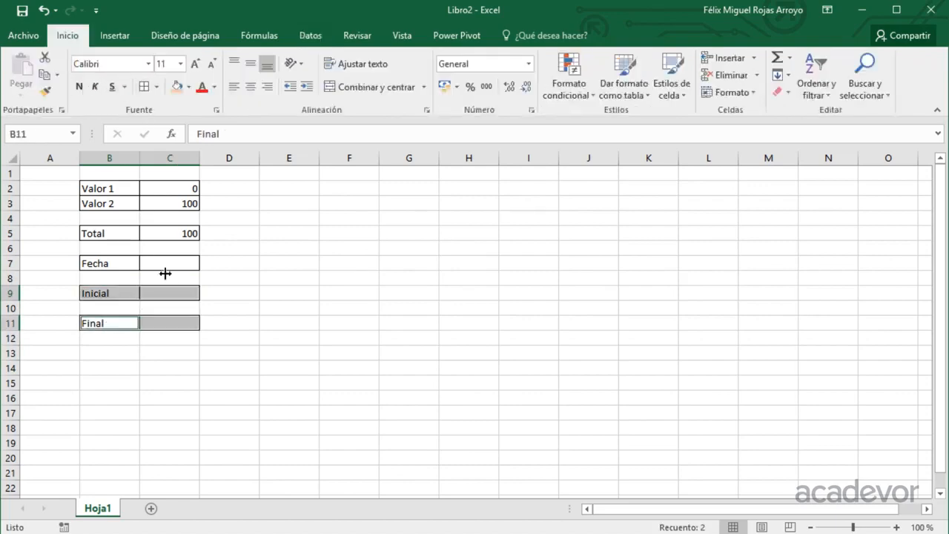
# Enter the start date 01/01/2015 in C9 and the end date 31/12/2015 in C11.
pyautogui.click(166, 292)
pyautogui.write('01/01')
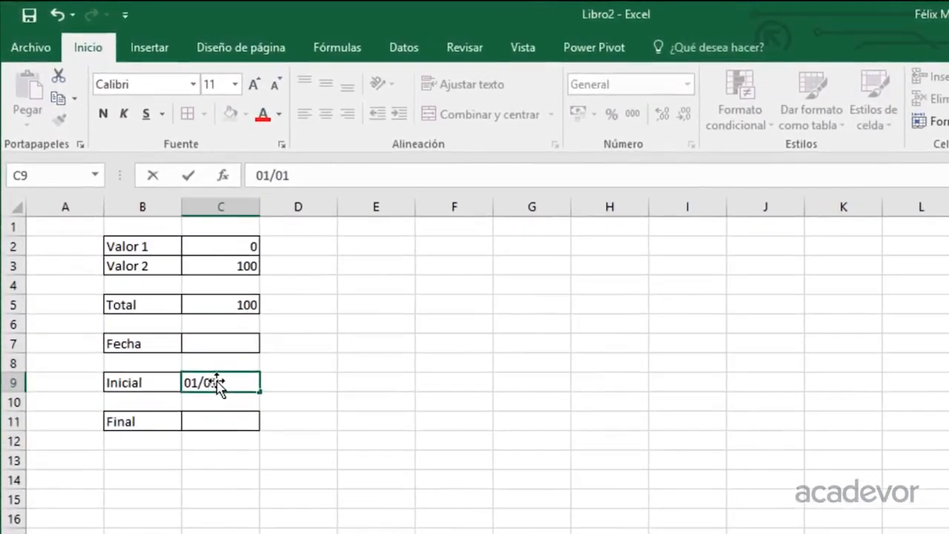
pyautogui.write('/2015')
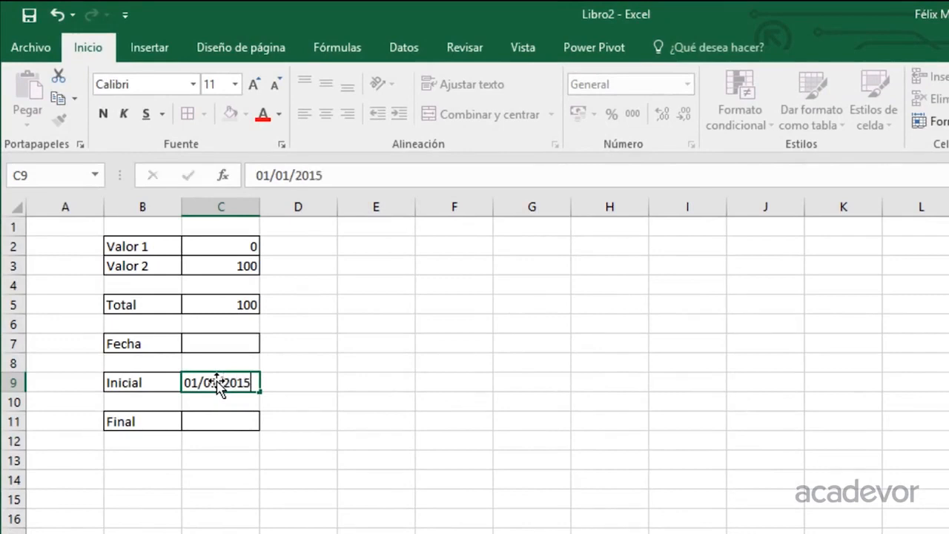
pyautogui.press('Return')
pyautogui.press('Return')
pyautogui.write('31/')
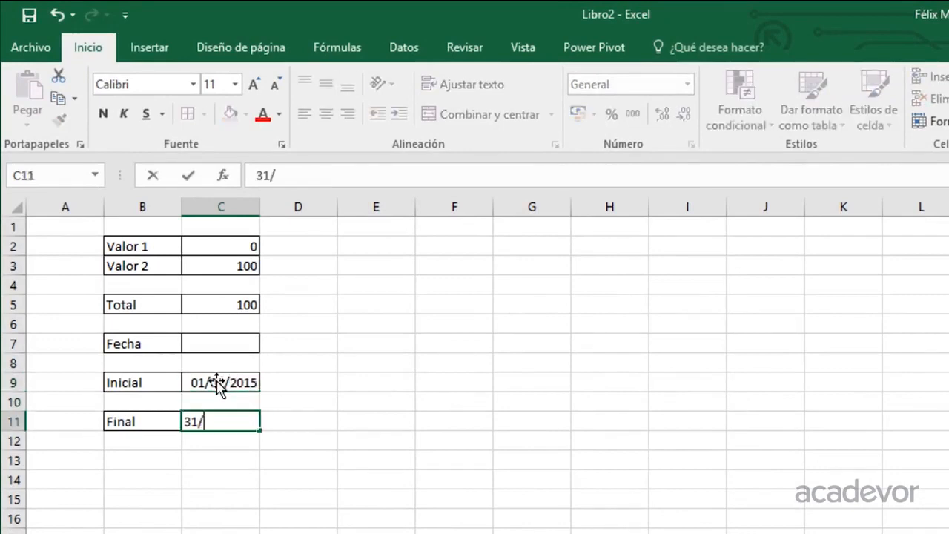
pyautogui.write('12/201')
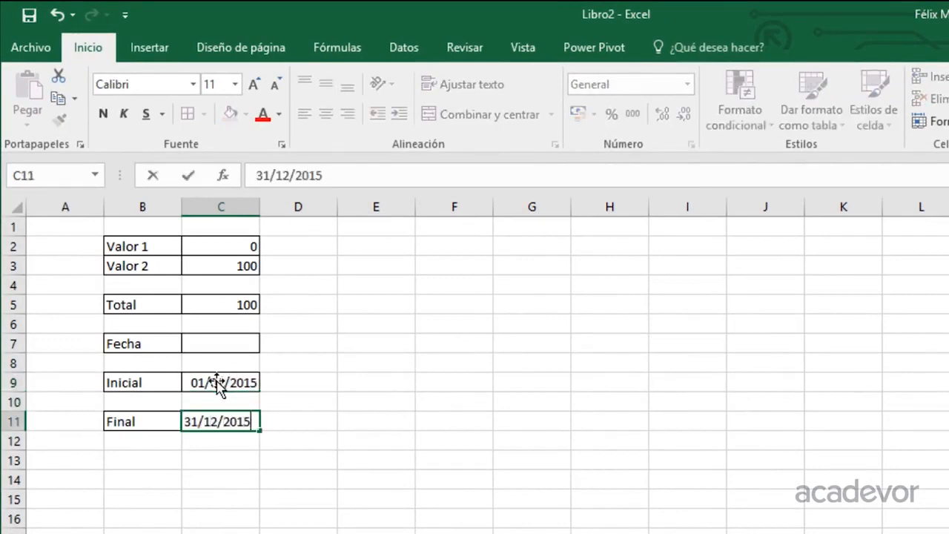
pyautogui.write('5')
pyautogui.press('Return')
# Apply data validation to C7 that allows only dates between the start date in C9 and the end date in C11.
pyautogui.press('Up')
pyautogui.press('Up')
pyautogui.press('Up')
pyautogui.press('Up')
pyautogui.press('Up')
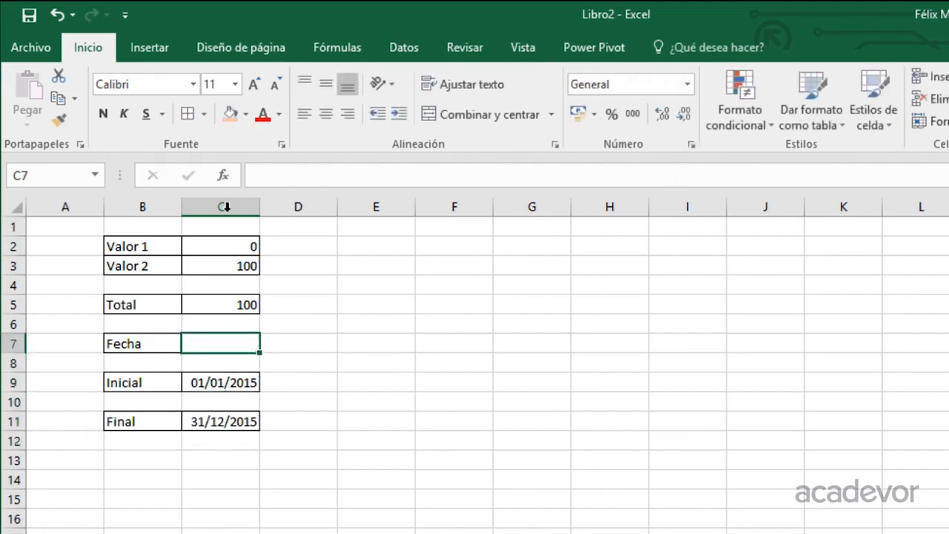
pyautogui.click(397, 46)
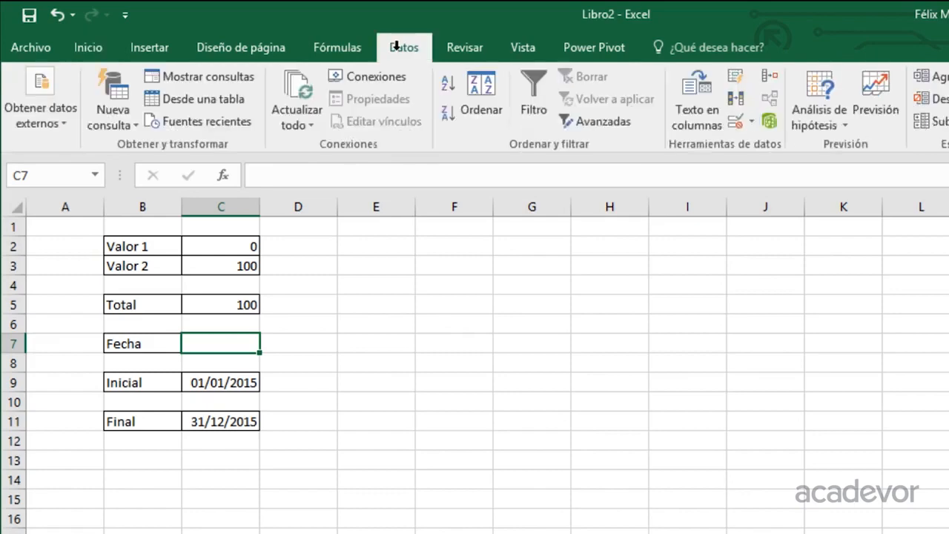
pyautogui.click(734, 121)
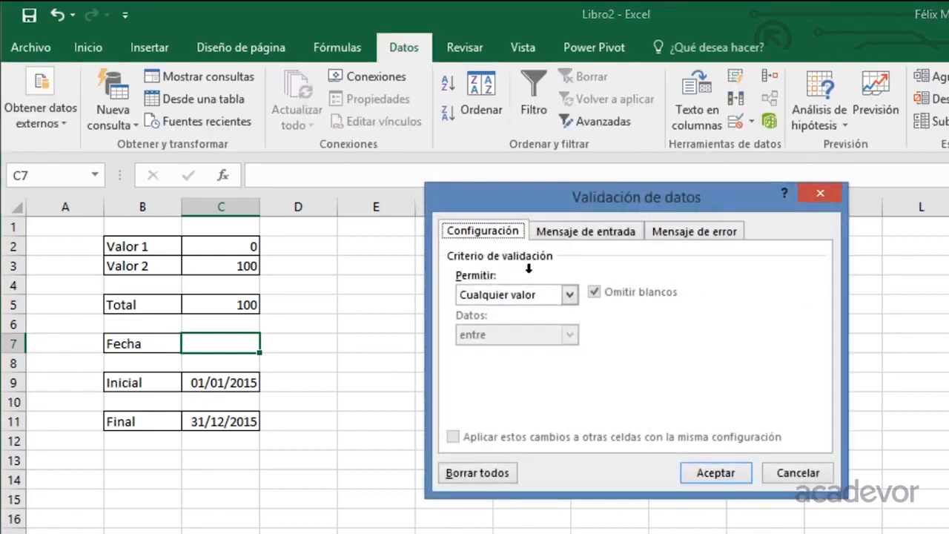
pyautogui.click(518, 284)
pyautogui.click(489, 357)
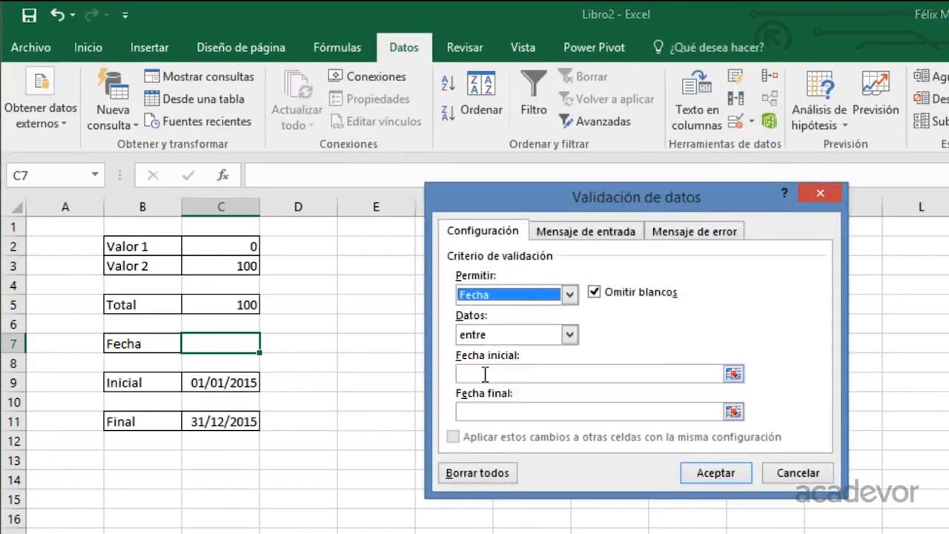
pyautogui.click(485, 374)
pyautogui.click(226, 382)
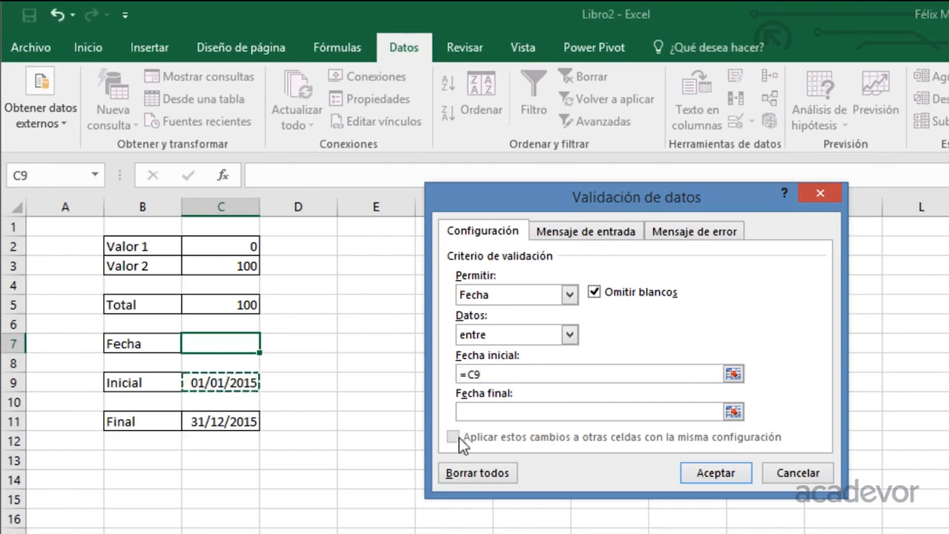
pyautogui.click(478, 410)
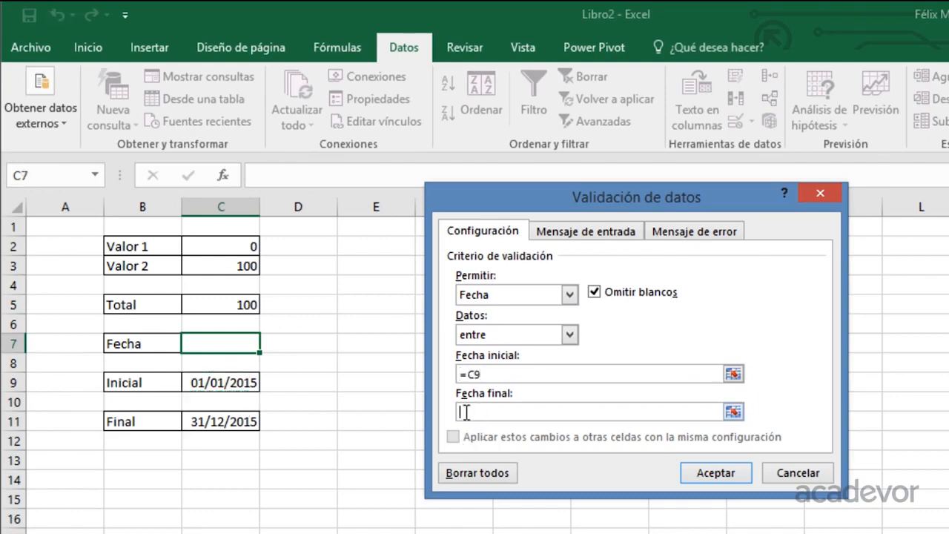
pyautogui.click(192, 415)
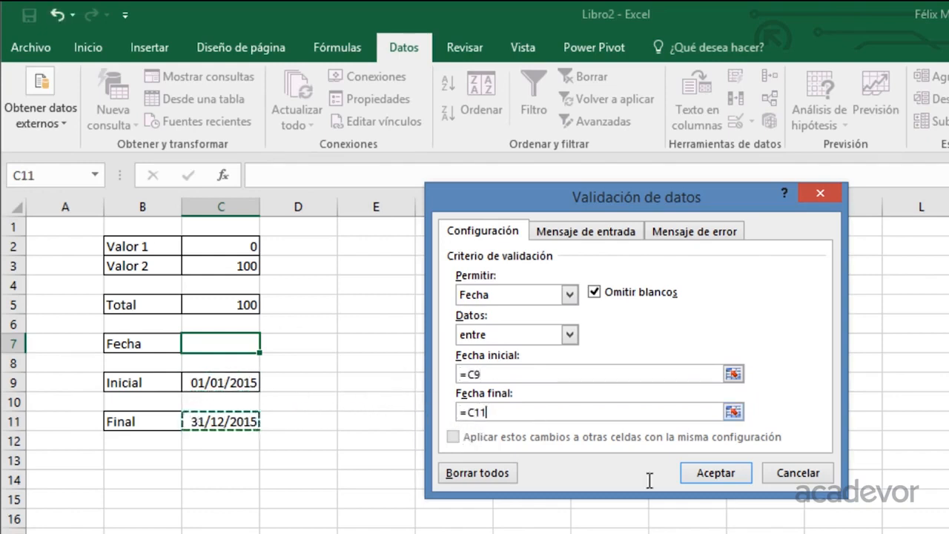
pyautogui.click(713, 473)
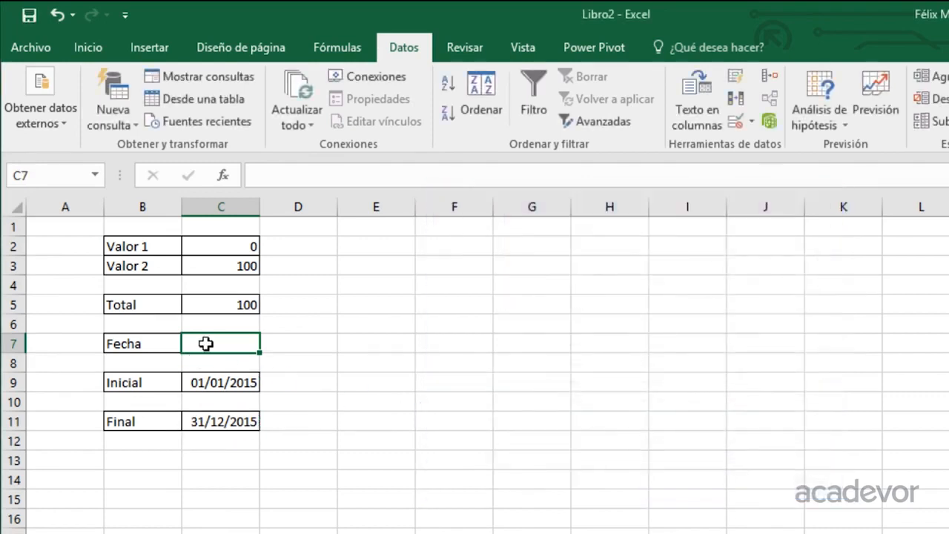
# Try to enter 2/5/2016 in C7 to test the date validation, and cancel the entry.
pyautogui.write('2')
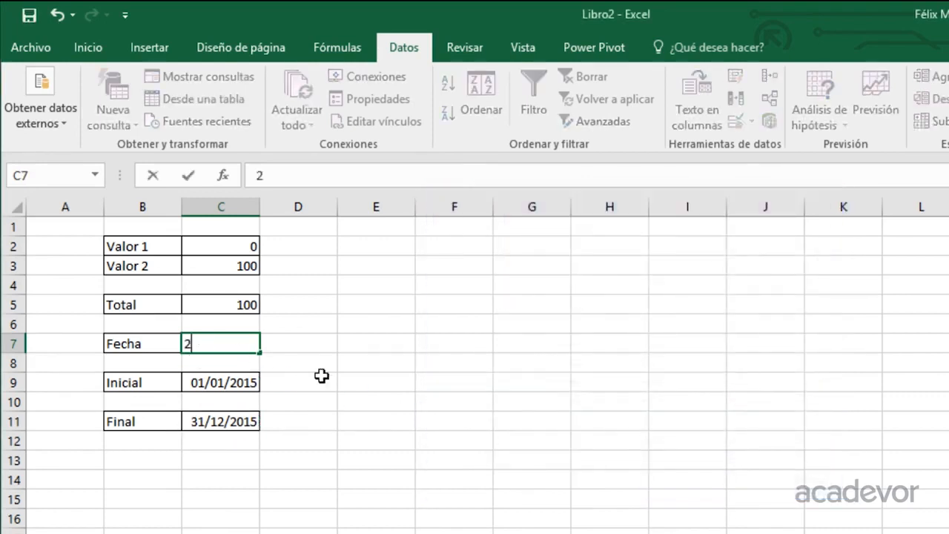
pyautogui.write('/5/2016')
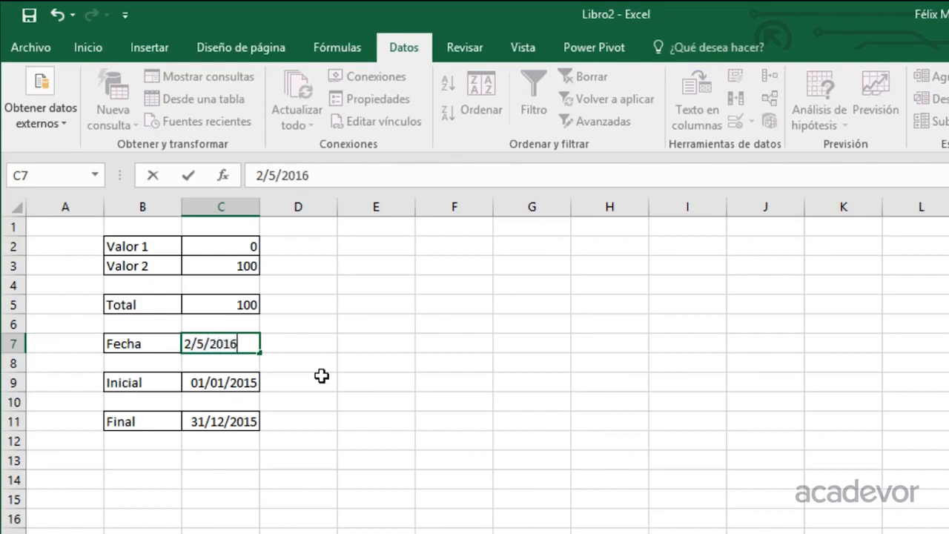
pyautogui.press('Return')
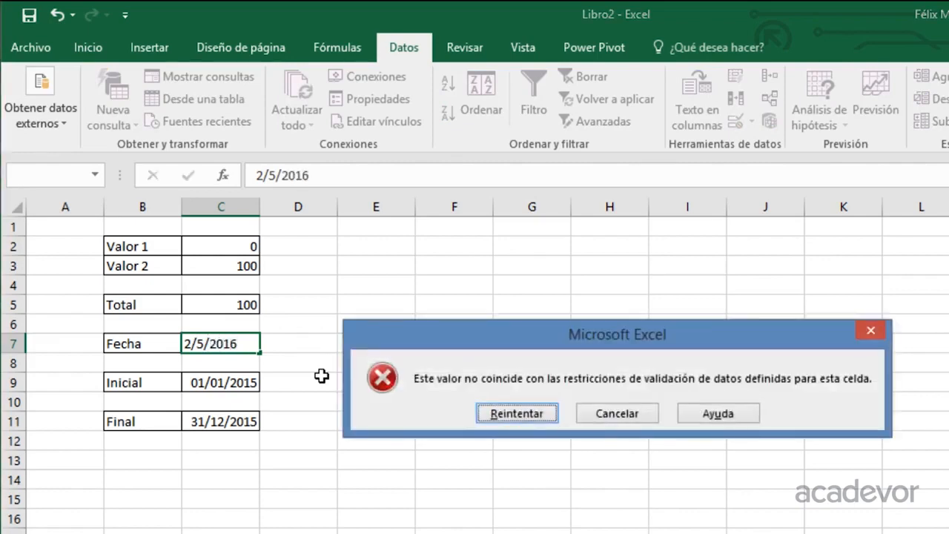
pyautogui.press('Escape')
# Enter the date 2/5/2015 in C7.
pyautogui.write('2')
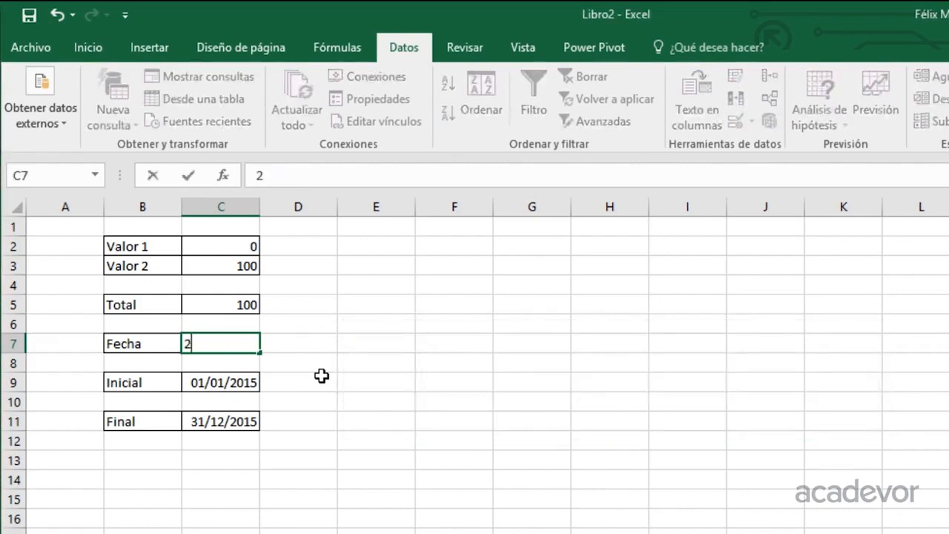
pyautogui.write('/05/201')
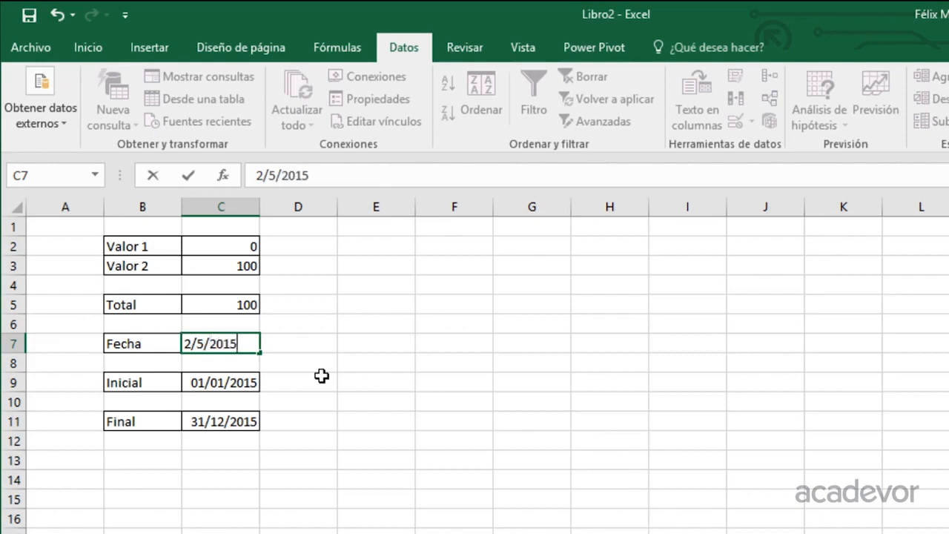
pyautogui.write('5')
pyautogui.press('Return')
pyautogui.press('Up')
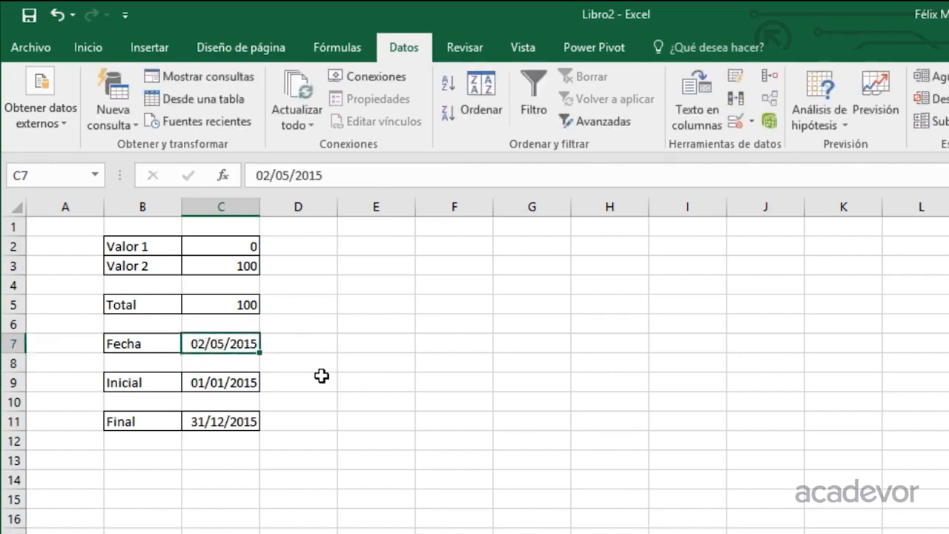
# Enter the label DNI in B13 and apply all borders to B13:C13.
pyautogui.click(138, 453)
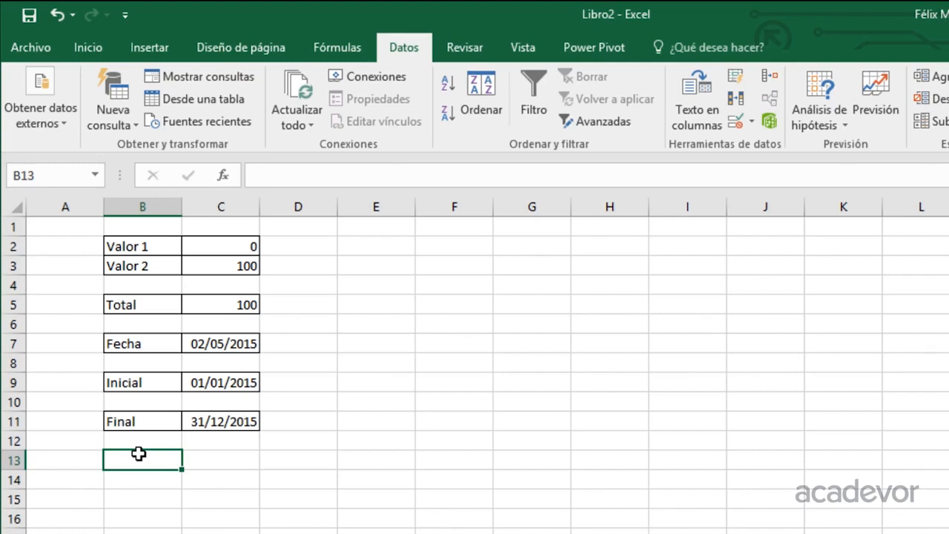
pyautogui.write('DNI')
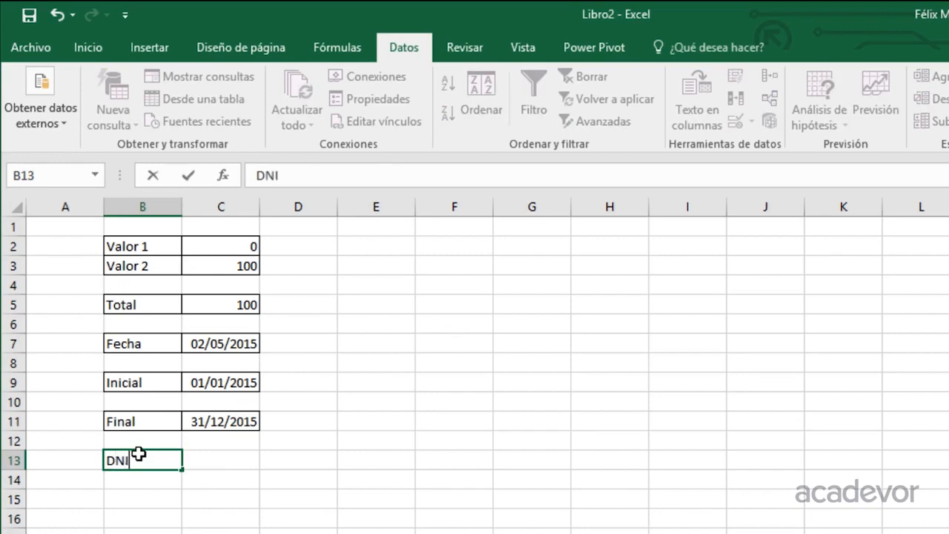
pyautogui.press('Return')
pyautogui.press('Up')
pyautogui.hotkey('shift', 'Right')
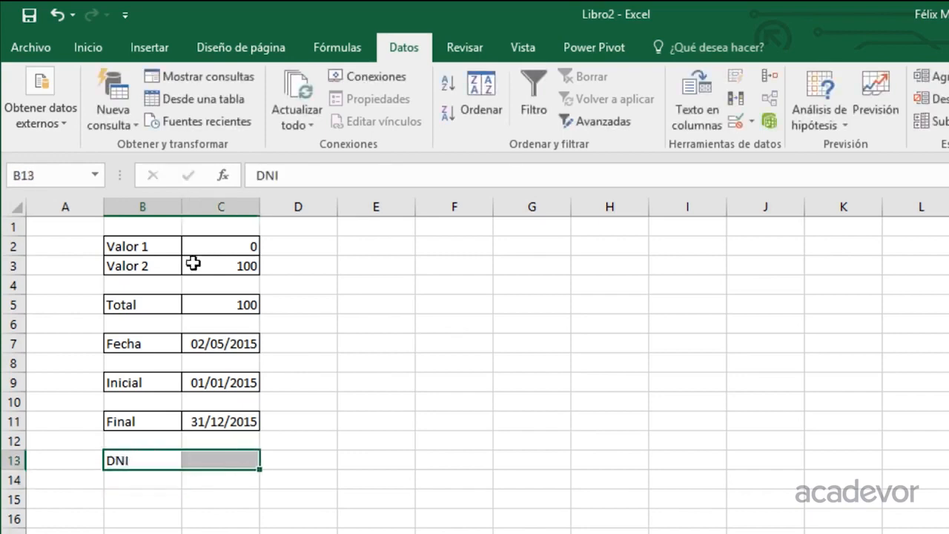
pyautogui.click(89, 47)
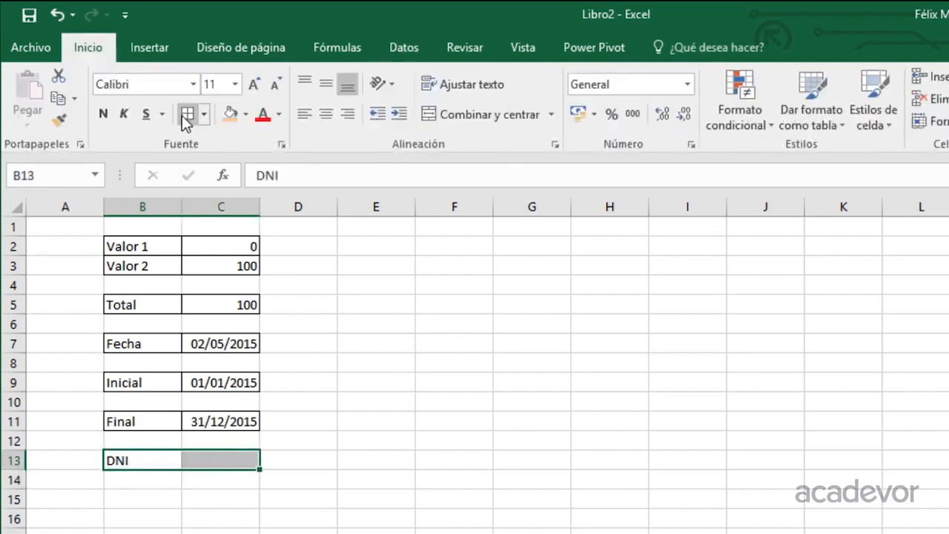
# Set data validation on C13 to allow only a text length (Longitud del texto) equal to 8.
pyautogui.click(203, 457)
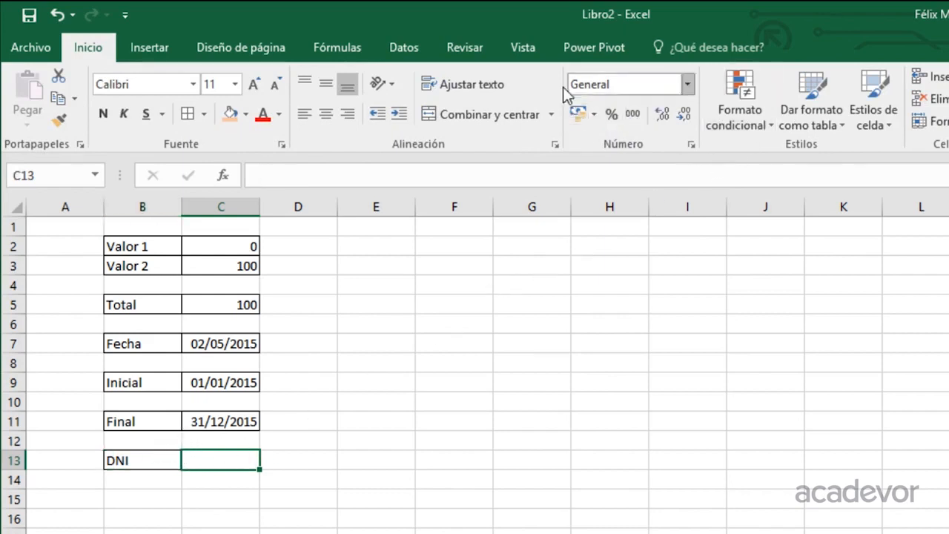
pyautogui.click(406, 50)
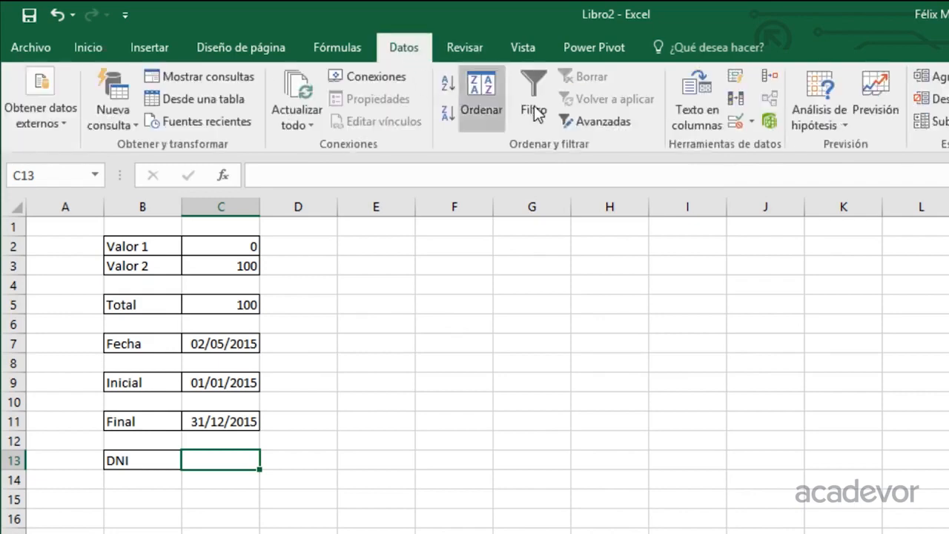
pyautogui.click(739, 119)
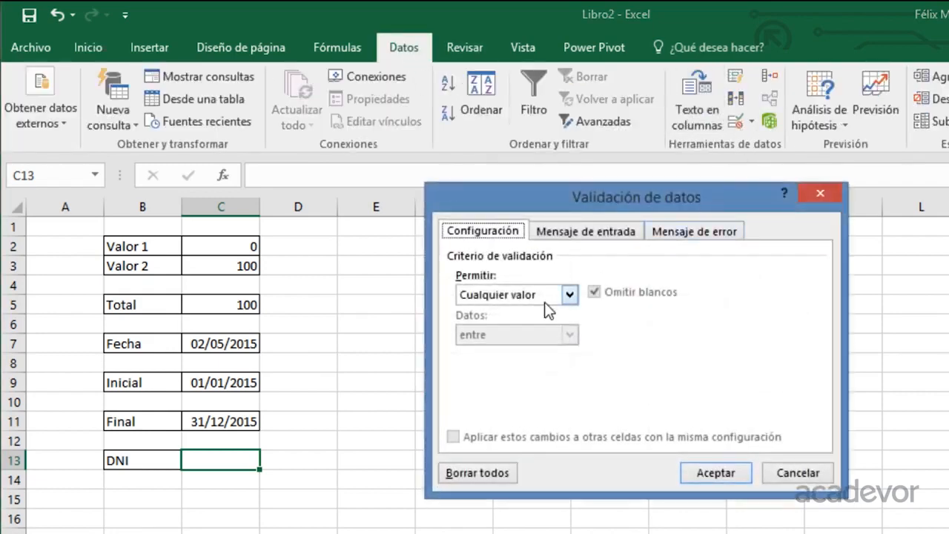
pyautogui.click(554, 295)
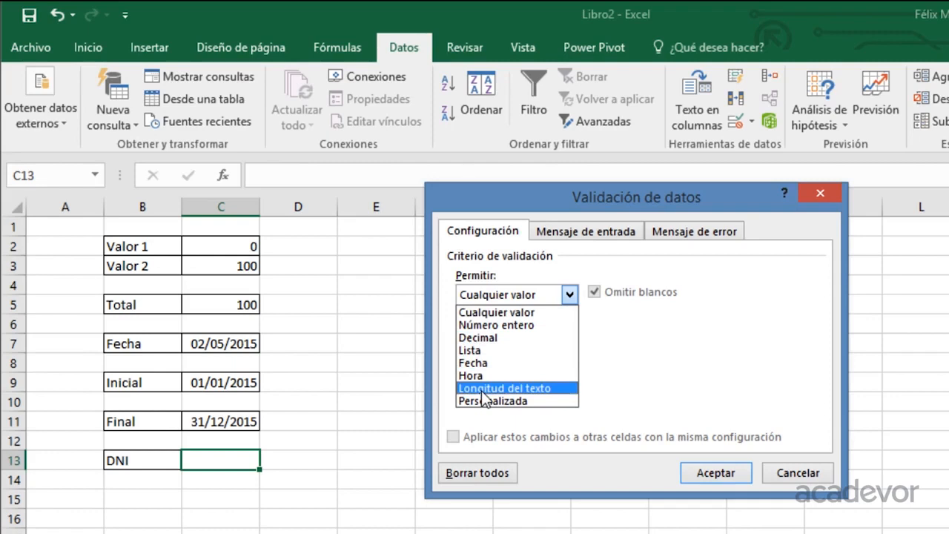
pyautogui.click(483, 390)
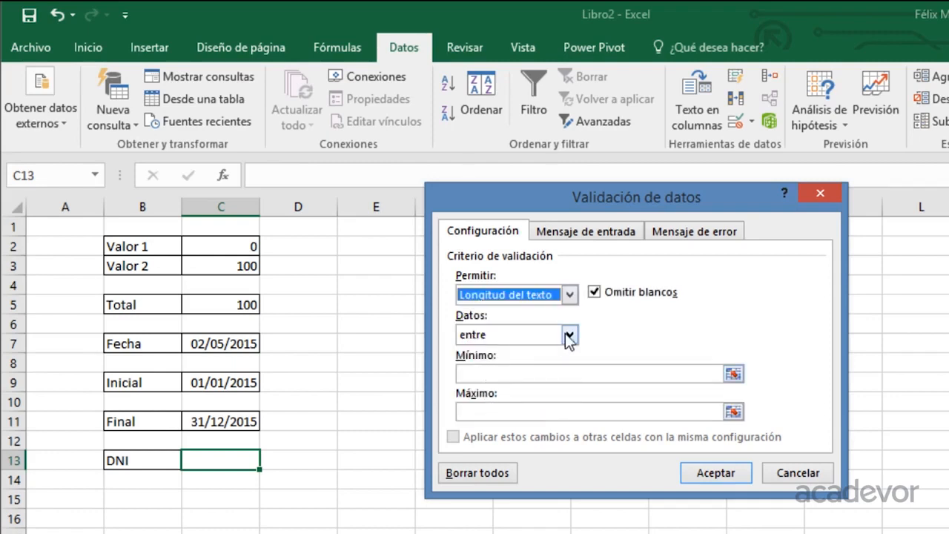
pyautogui.click(569, 335)
pyautogui.click(509, 378)
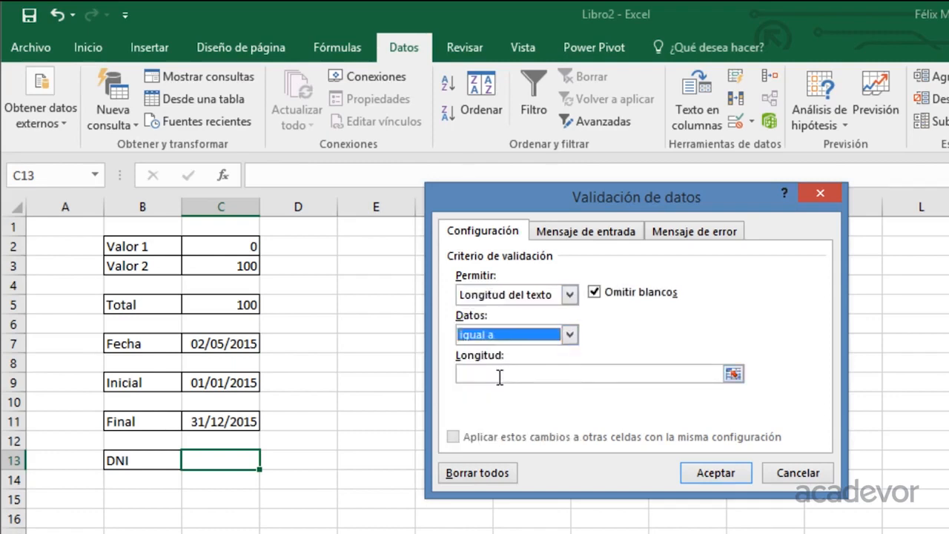
pyautogui.click(498, 376)
pyautogui.write('8')
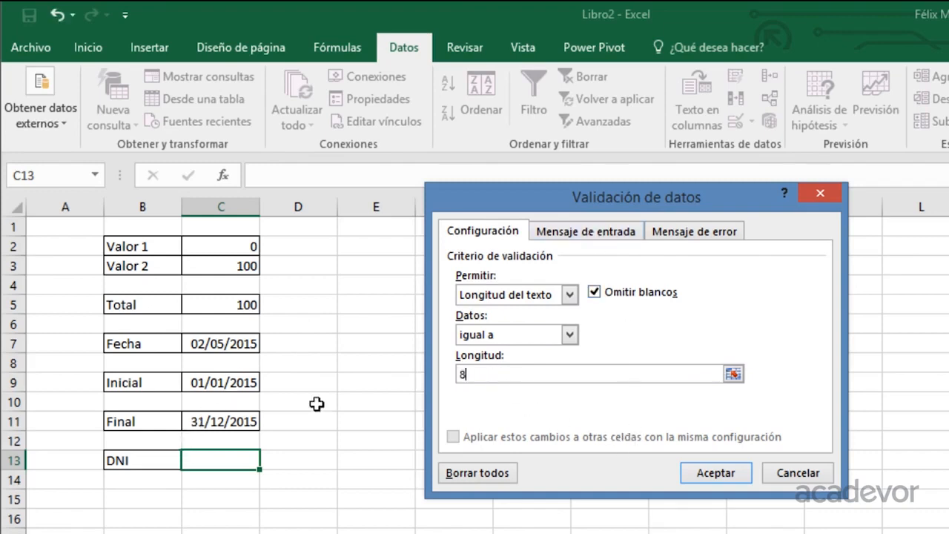
# Give the C13 validation an input message titled "Instrucción" with the text "Ingrese el DNI".
pyautogui.click(577, 236)
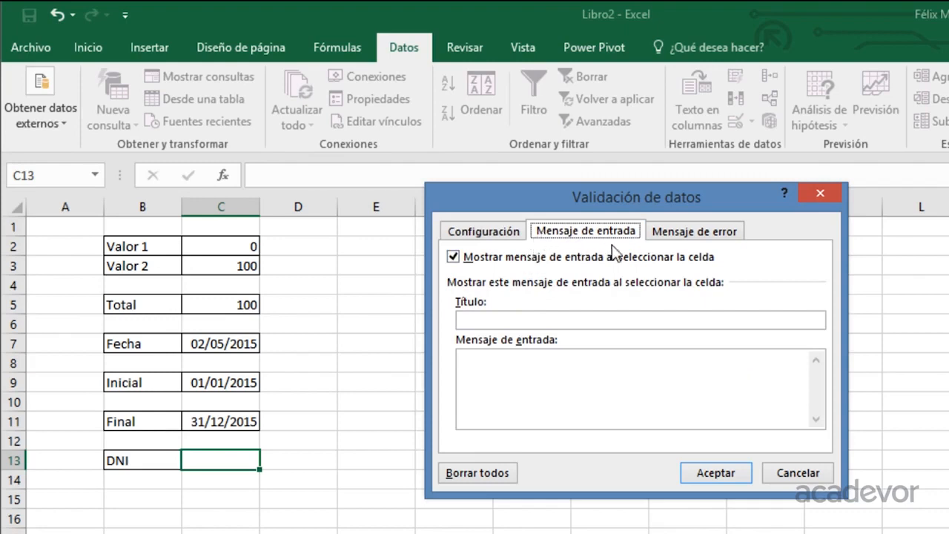
pyautogui.click(483, 320)
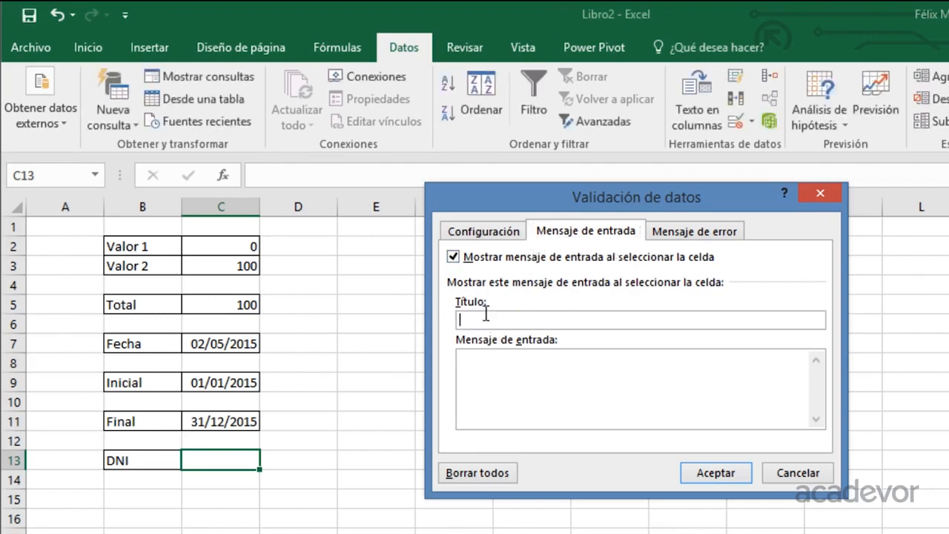
pyautogui.write('Instrucción')
pyautogui.click(547, 398)
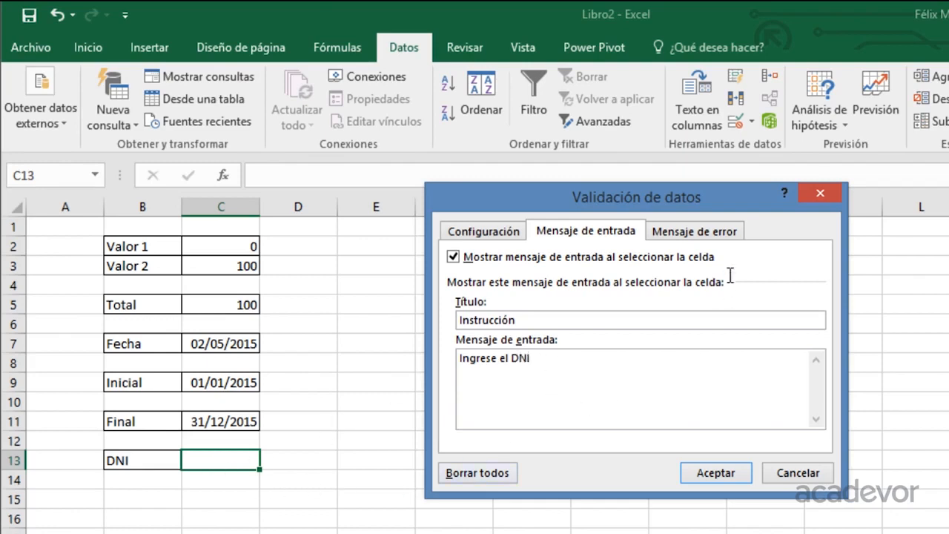
# Add a Detener-style error message titled "Error" with the text "Revise la información", and apply the validation to C13.
pyautogui.click(700, 231)
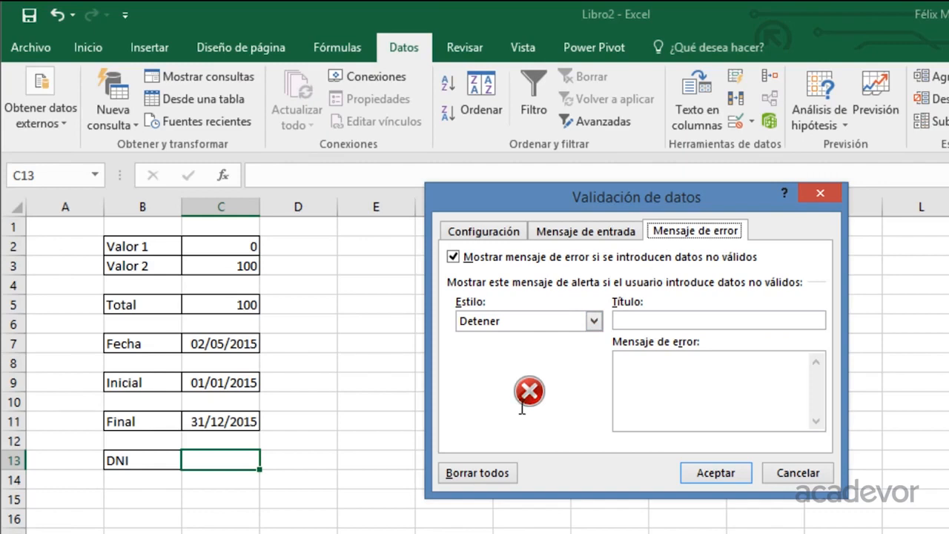
pyautogui.click(594, 320)
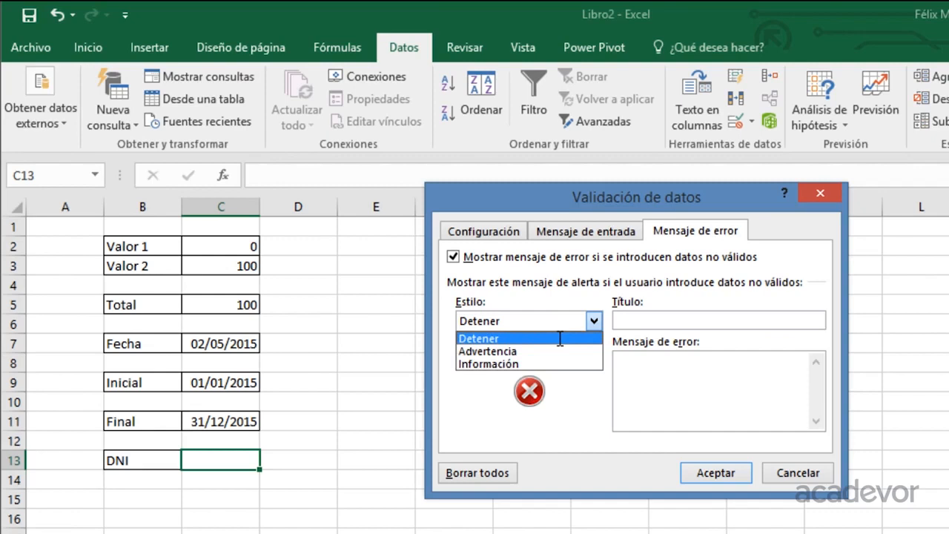
pyautogui.click(559, 338)
pyautogui.click(645, 318)
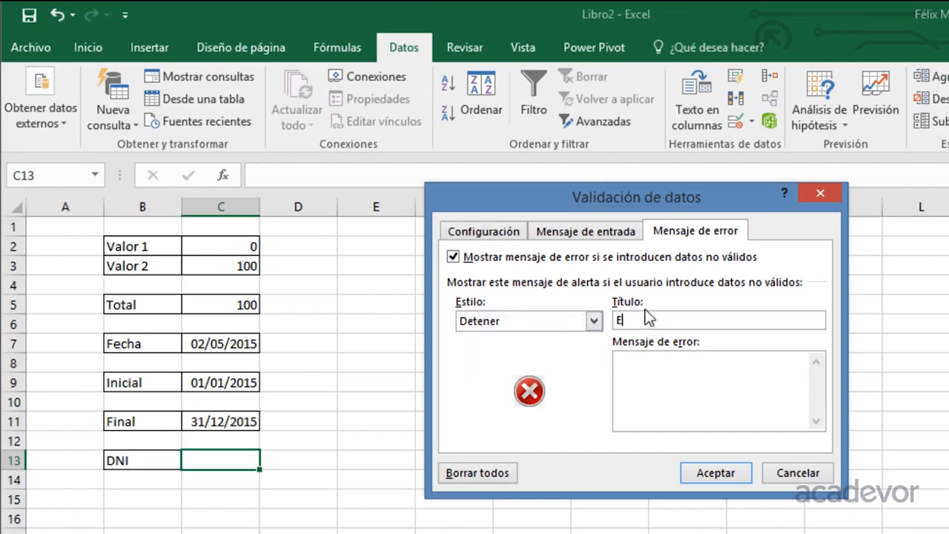
pyautogui.click(699, 400)
pyautogui.write('Revise la infor')
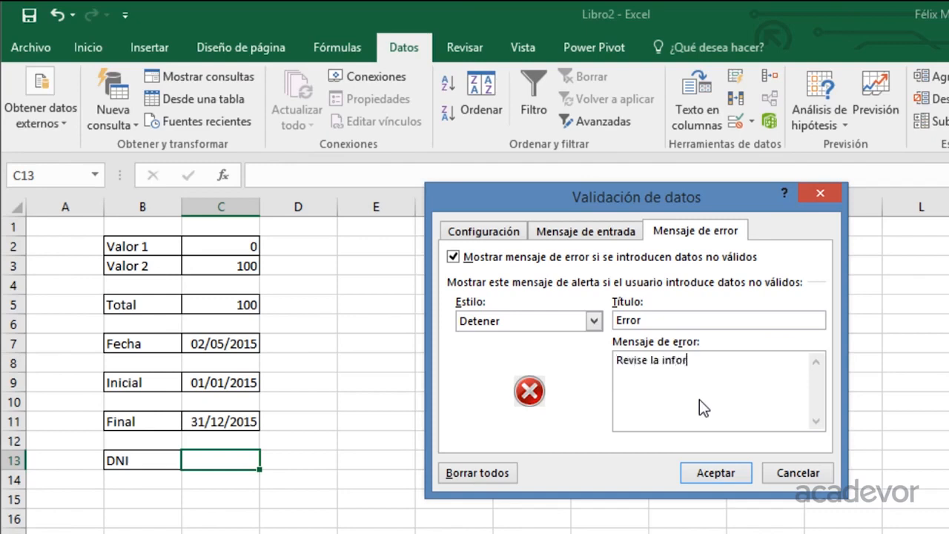
pyautogui.write('mación')
pyautogui.click(724, 468)
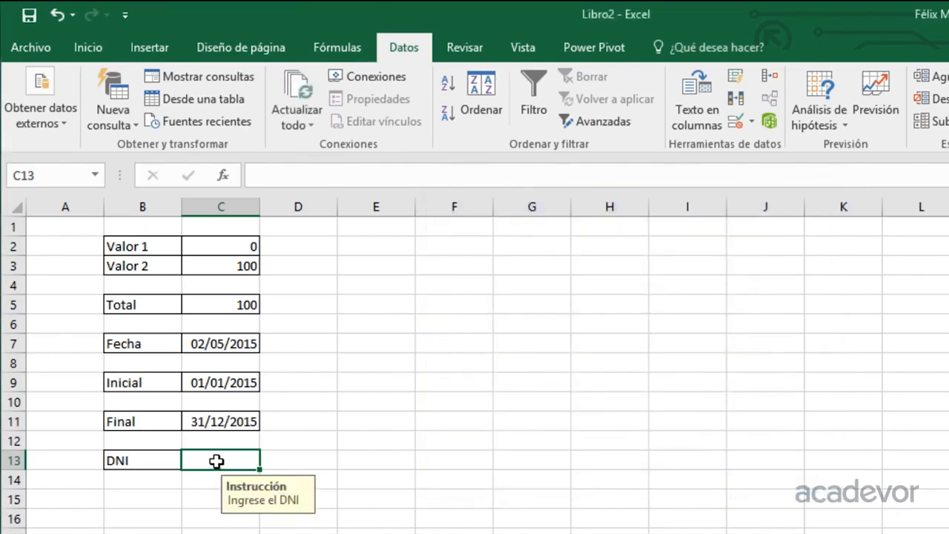
# Try to enter a seven-digit DNI number in C13 to test the validation, and cancel the entry.
pyautogui.write('1234567')
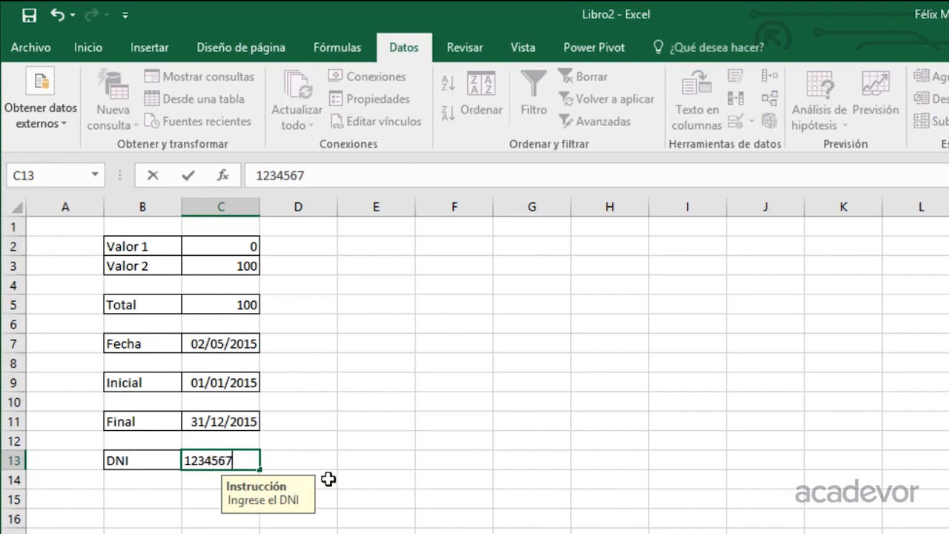
pyautogui.press('Return')
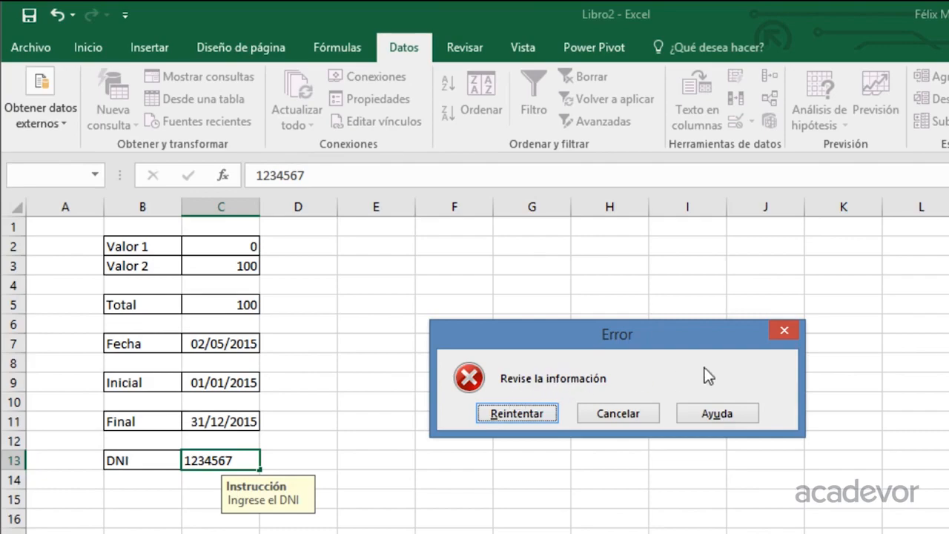
pyautogui.click(586, 413)
pyautogui.click(176, 517)
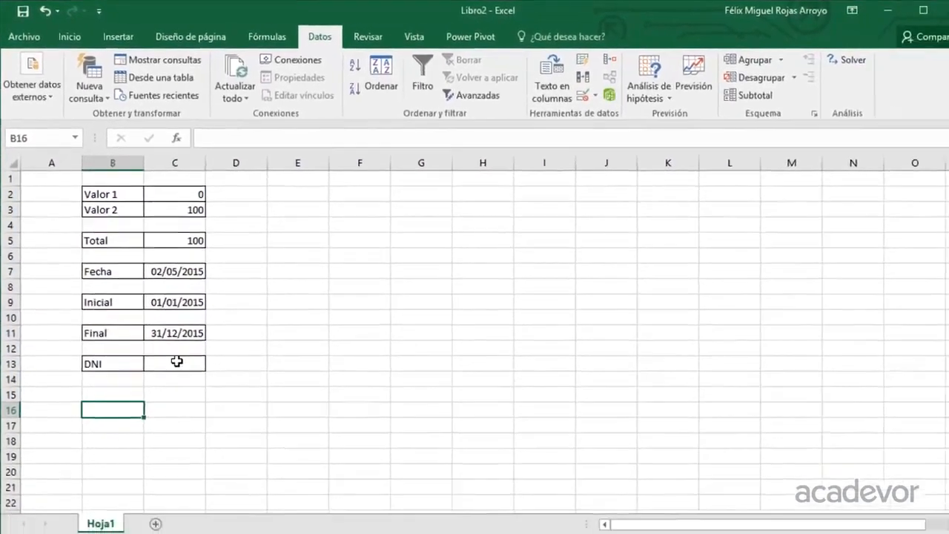
# Enter an eight-digit DNI number in C13.
pyautogui.click(216, 441)
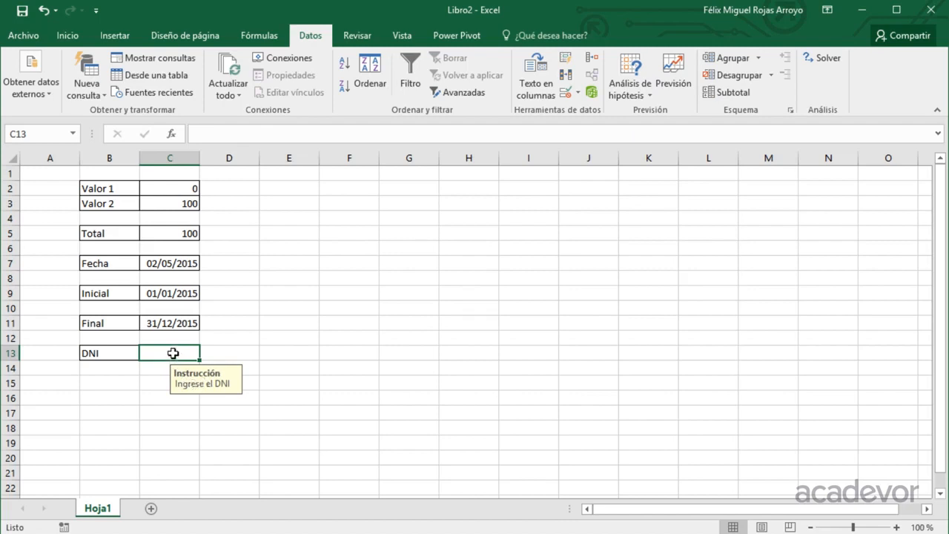
pyautogui.write('12345678')
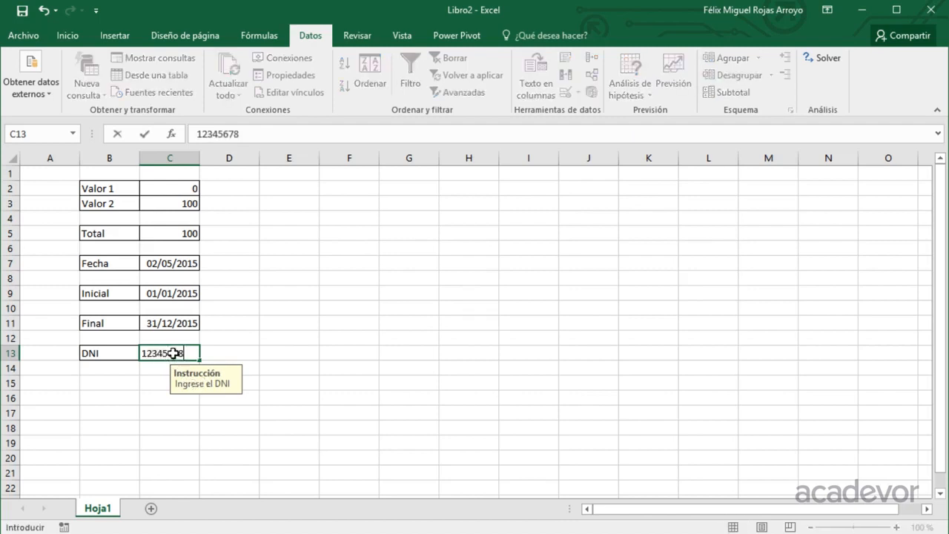
pyautogui.press('Return')
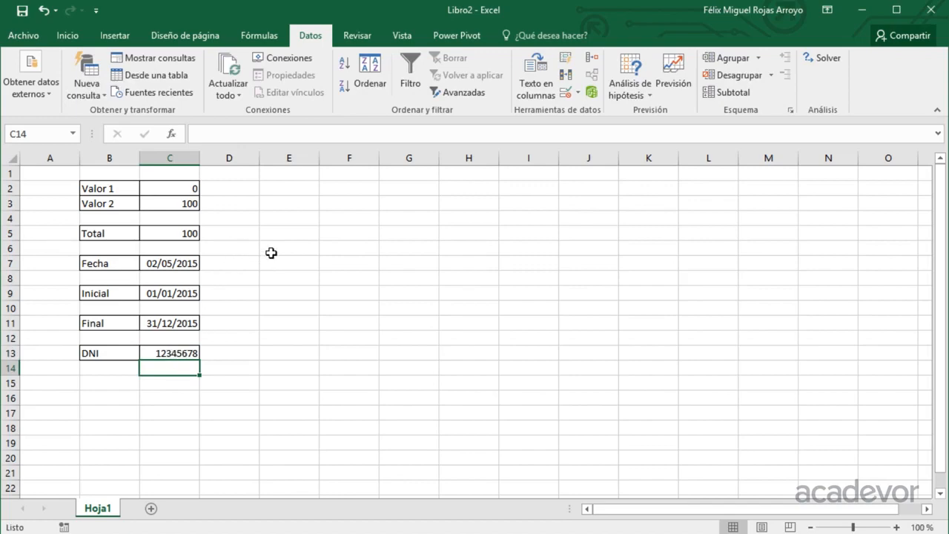
# Enter the heading Lista in E2 and the first item, Producto 1, in E3.
pyautogui.click(288, 190)
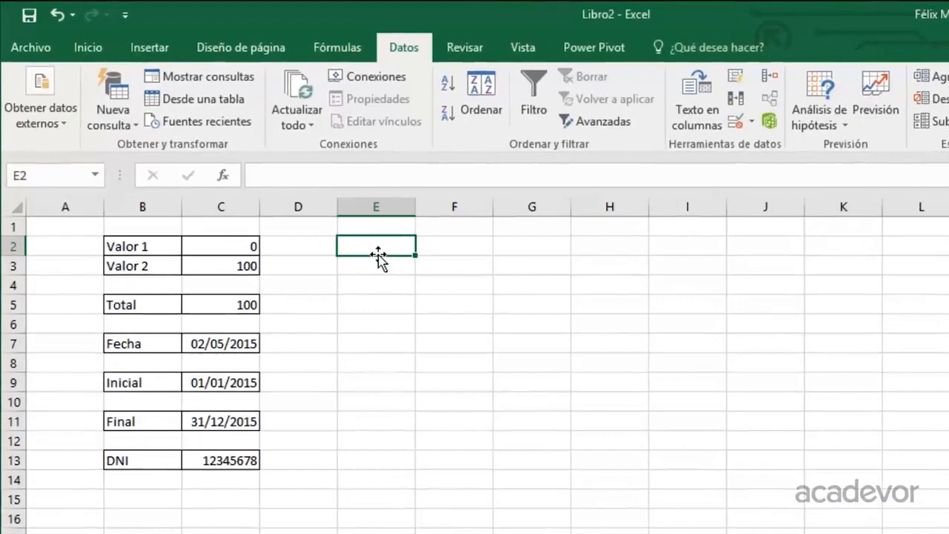
pyautogui.write('Lista')
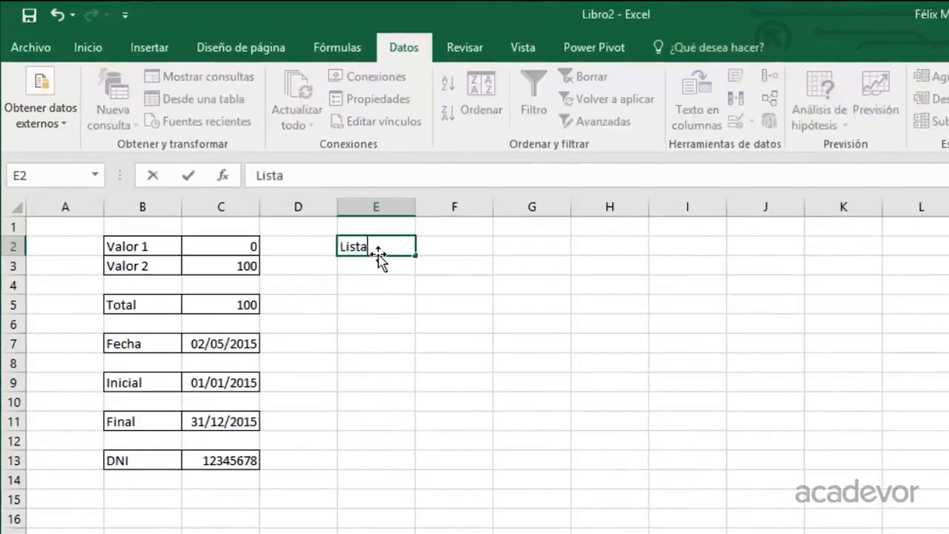
pyautogui.press('Return')
pyautogui.write('Produc')
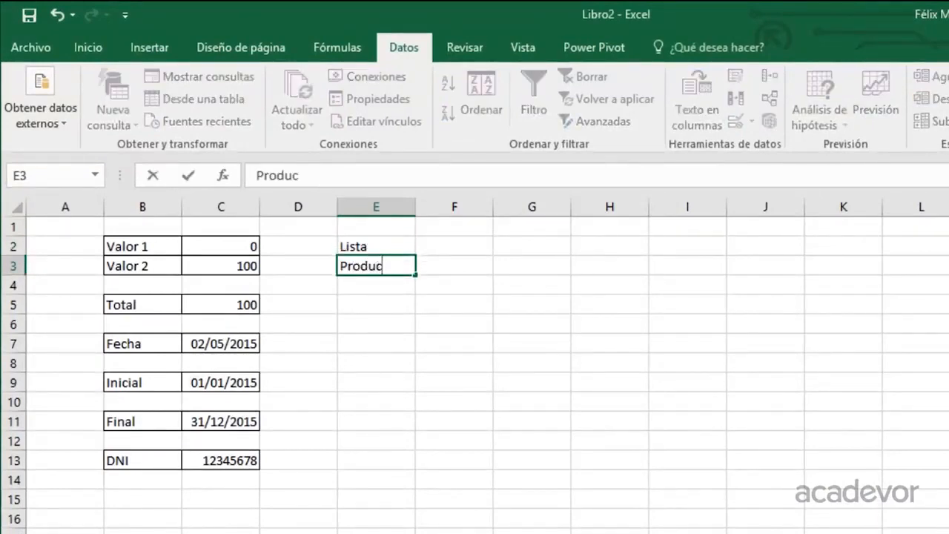
pyautogui.write('to 1')
pyautogui.press('Return')
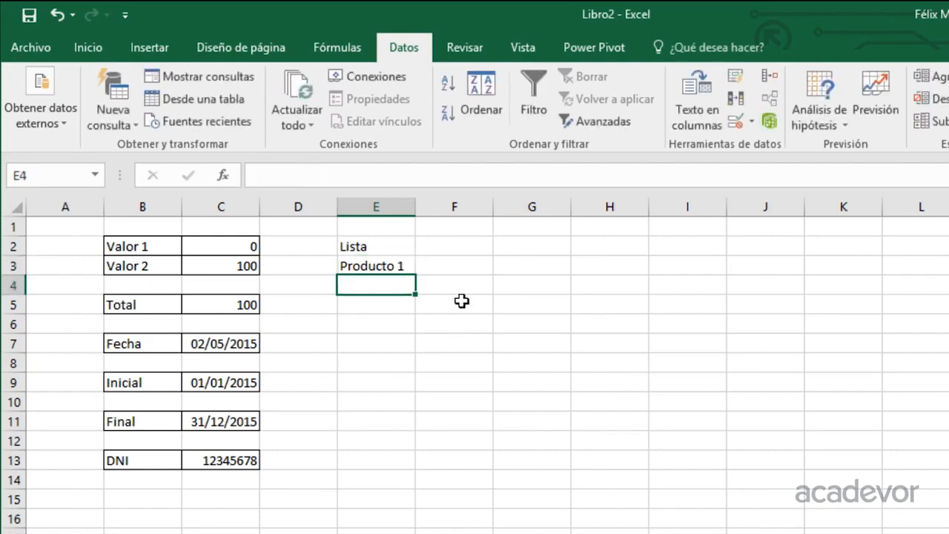
# Fill the product series from E3 down to E13 and apply all borders to E2:E13.
pyautogui.click(391, 264)
pyautogui.moveTo(415, 274); pyautogui.dragTo(425, 465)
pyautogui.moveTo(373, 244); pyautogui.dragTo(377, 452)
pyautogui.click(87, 47)
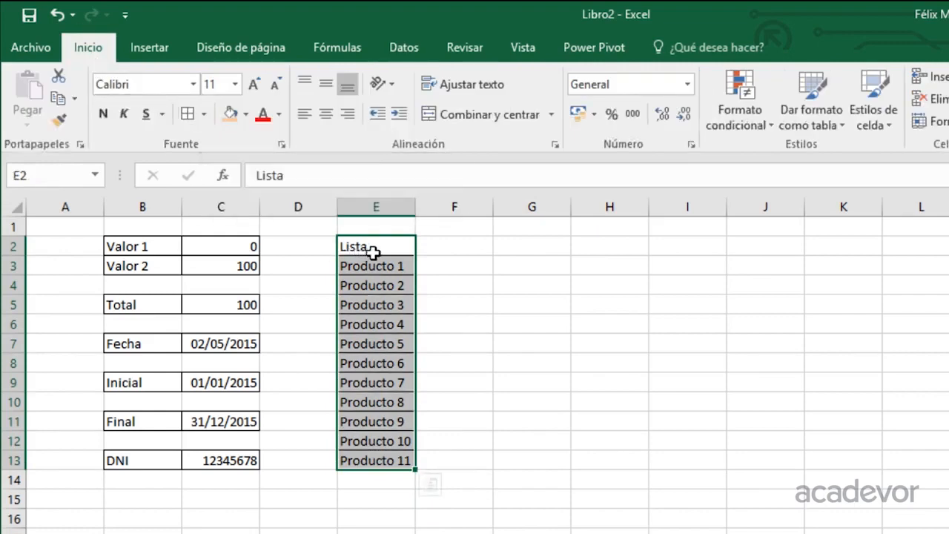
# Enter the label Producto in G2 and apply all borders to G2:H2.
pyautogui.click(527, 246)
pyautogui.write('Pro')
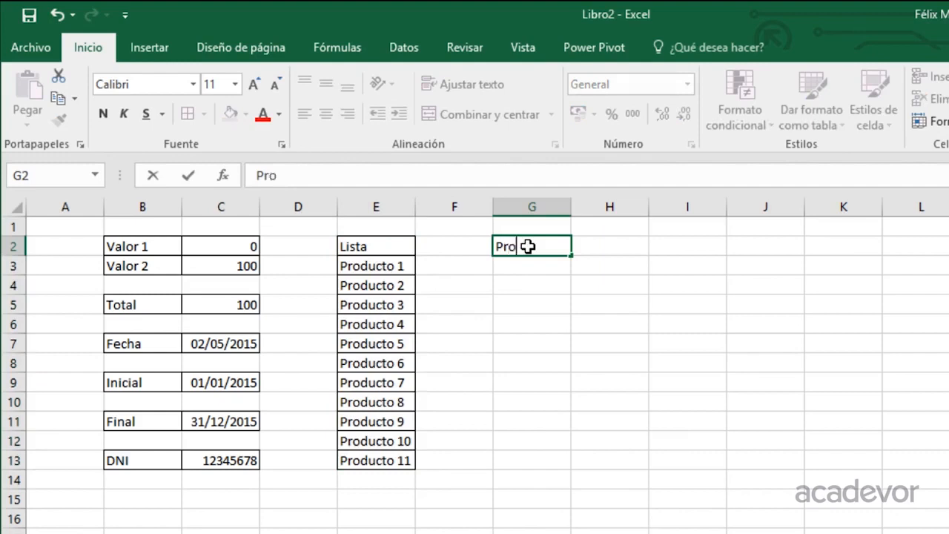
pyautogui.write('ducto')
pyautogui.moveTo(527, 246); pyautogui.dragTo(604, 246)
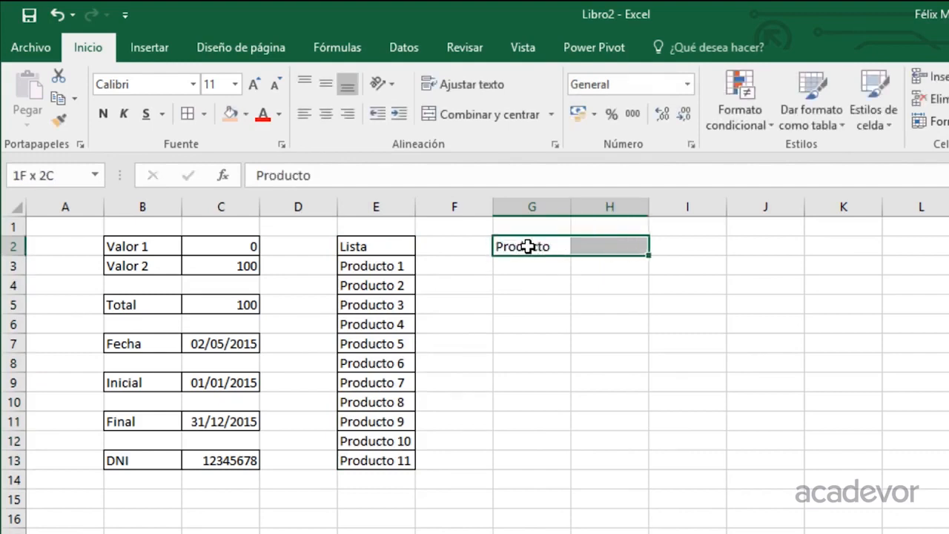
# Add a Lista data validation to cell H2 using the products in E3:E13 as its source.
pyautogui.click(632, 247)
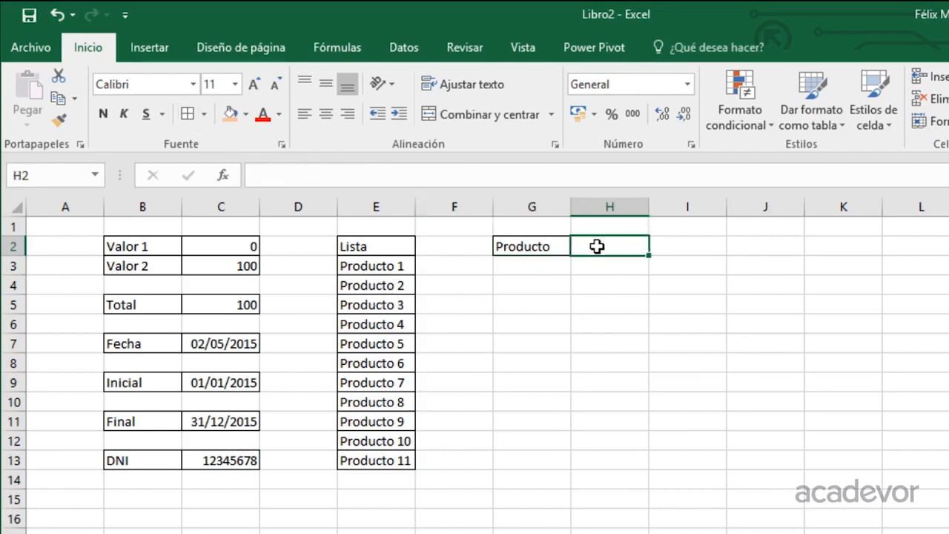
pyautogui.click(404, 47)
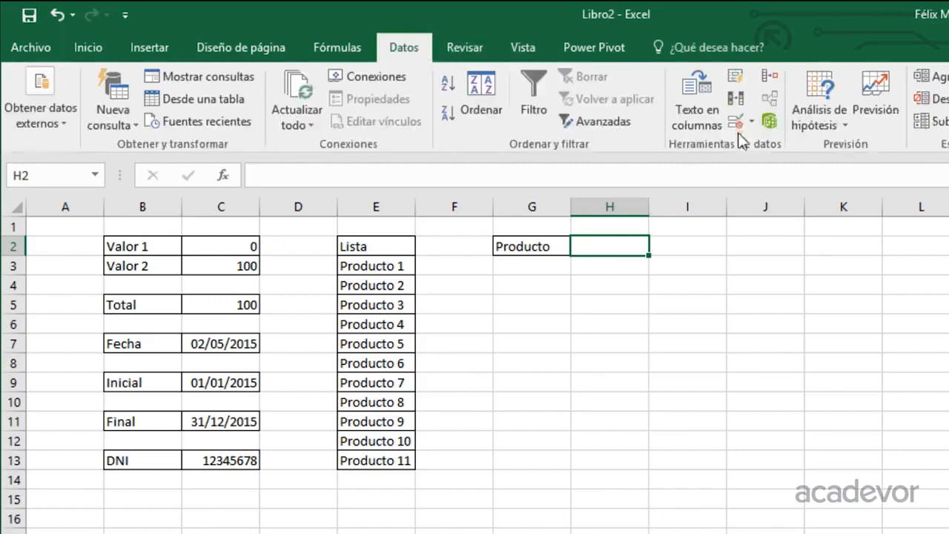
pyautogui.click(734, 120)
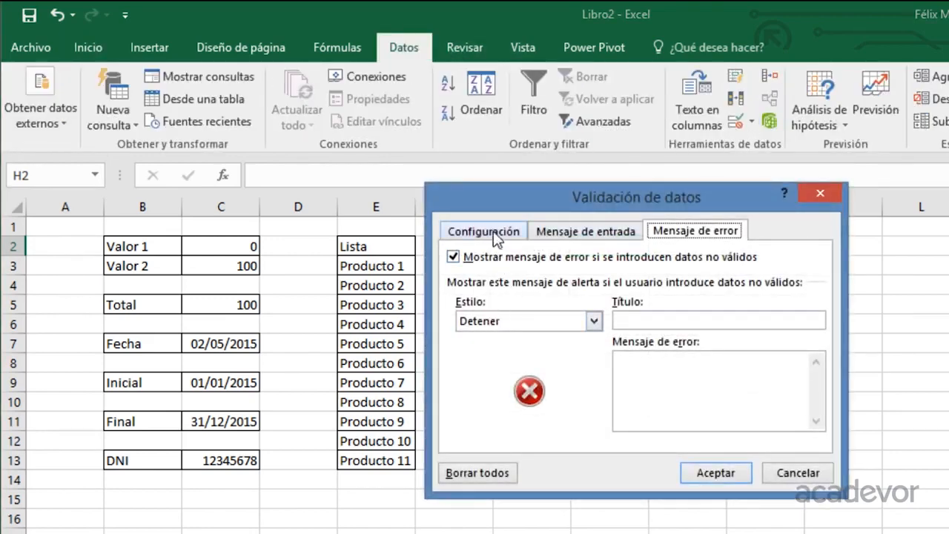
pyautogui.click(495, 231)
pyautogui.click(485, 294)
pyautogui.click(480, 353)
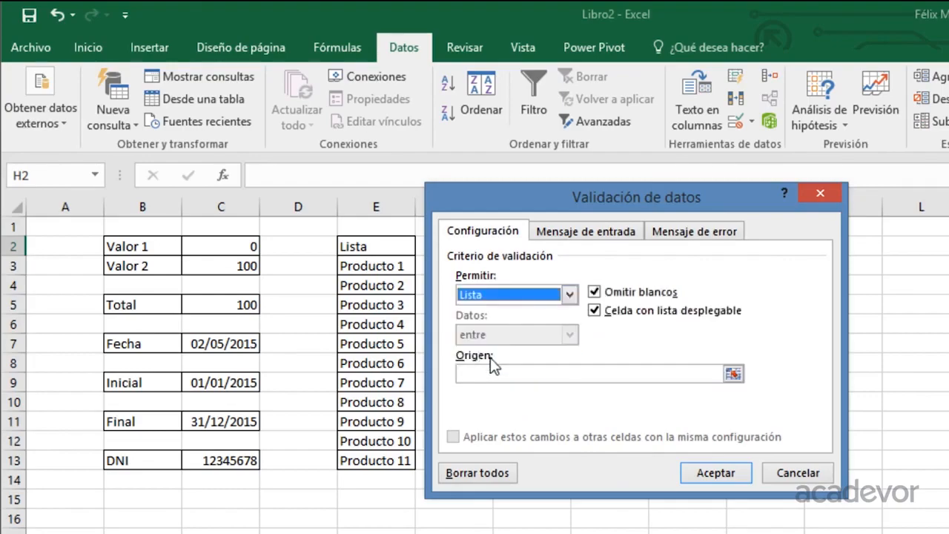
pyautogui.click(481, 374)
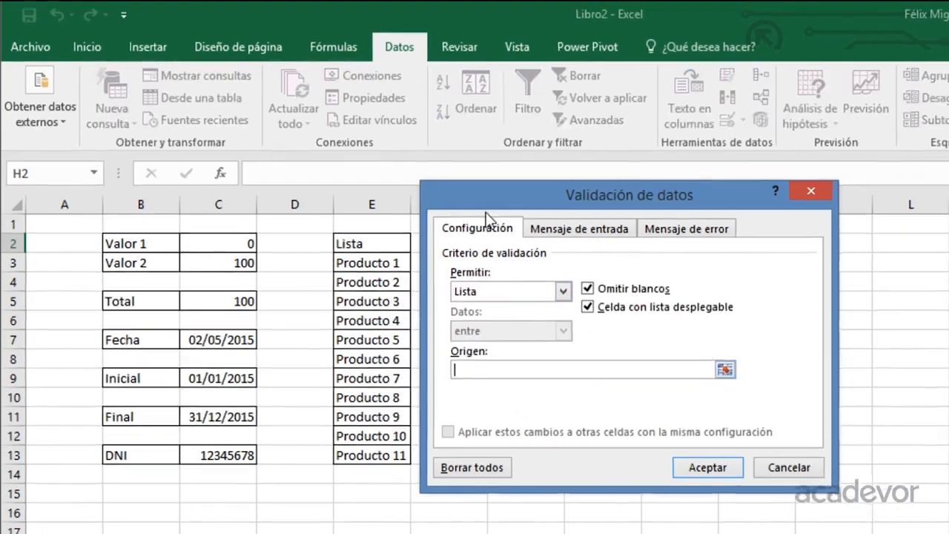
pyautogui.moveTo(486, 208); pyautogui.dragTo(750, 197)
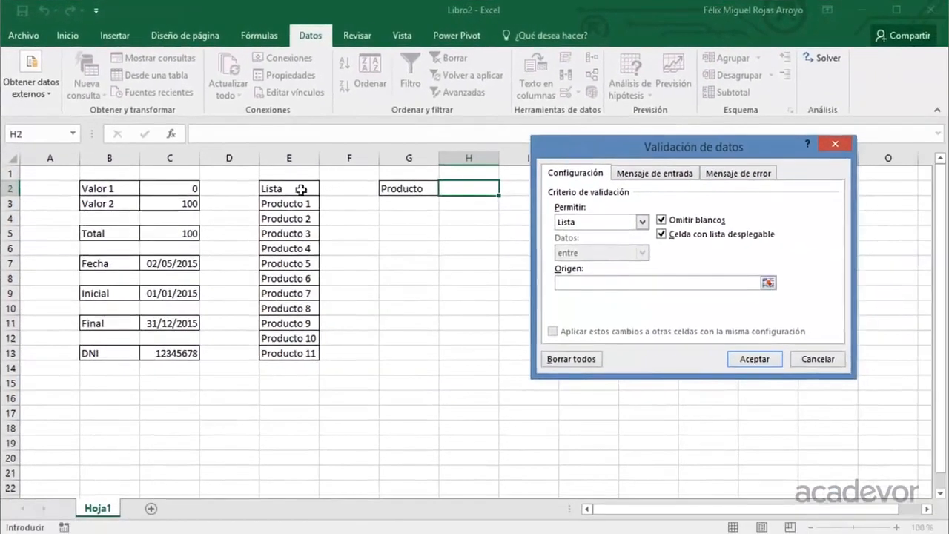
pyautogui.moveTo(317, 217); pyautogui.dragTo(302, 357)
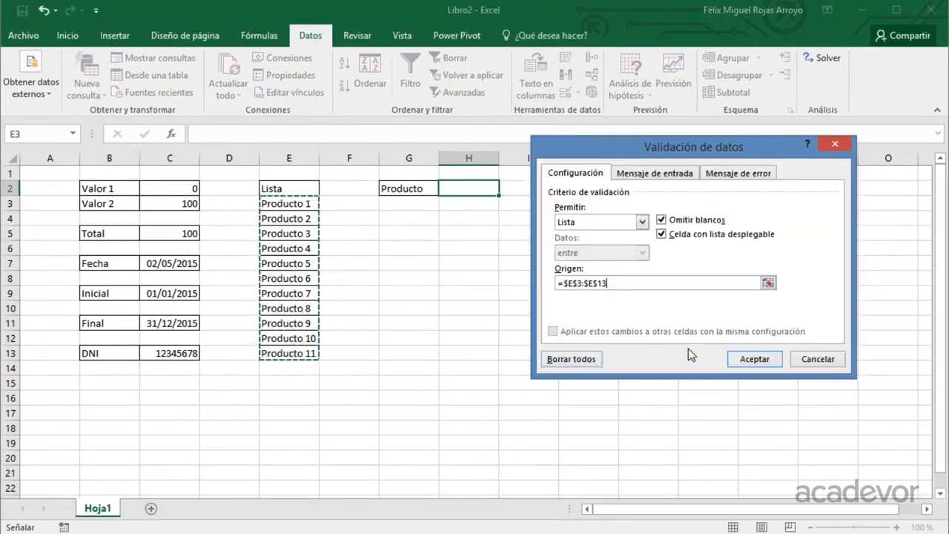
pyautogui.click(746, 358)
pyautogui.click(502, 245)
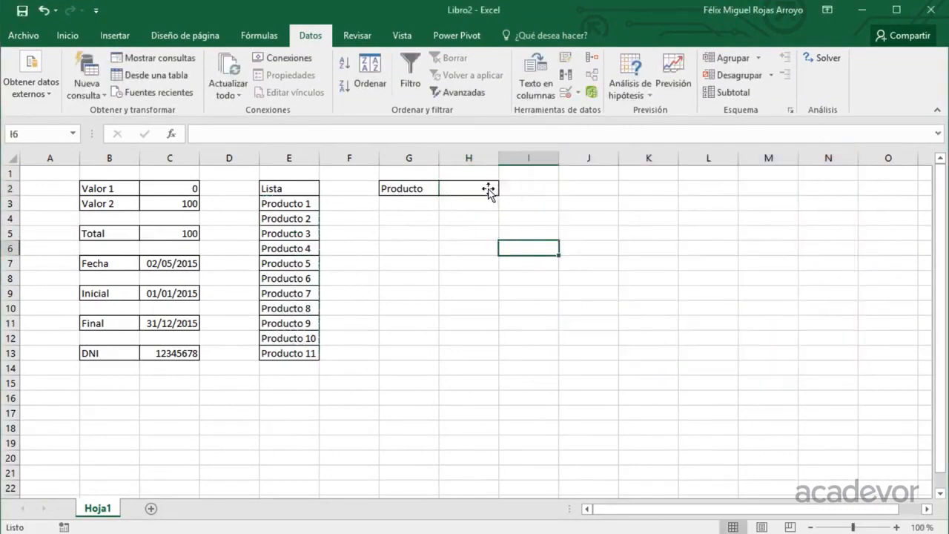
# Try the drop-down list in H2 by choosing Producto 5 and Producto 10, finishing with Producto 5 selected.
pyautogui.click(474, 188)
pyautogui.click(505, 188)
pyautogui.click(475, 245)
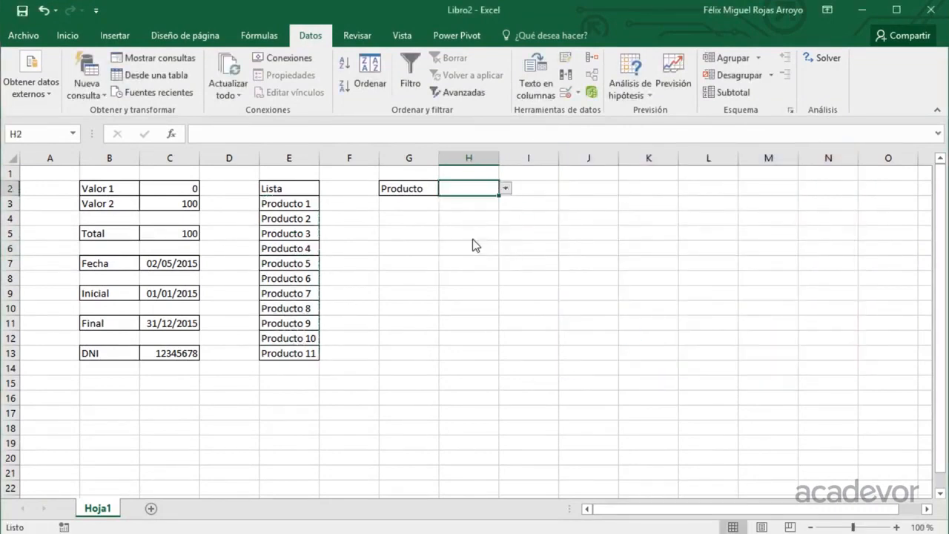
pyautogui.click(505, 189)
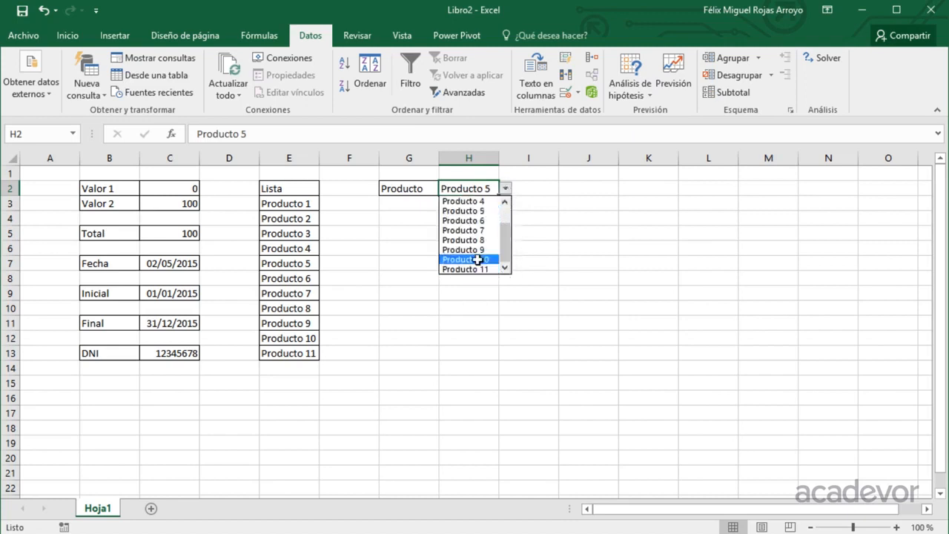
pyautogui.click(471, 260)
pyautogui.click(507, 188)
pyautogui.click(480, 212)
# Enter Enero in G4 and fill the month series down to Septiembre in G12.
pyautogui.click(411, 217)
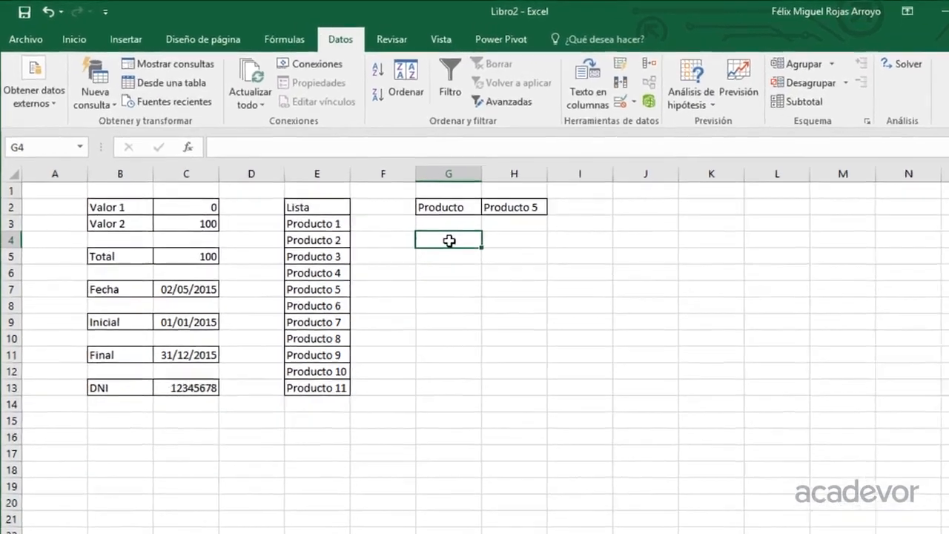
pyautogui.write('Ene')
pyautogui.write('ro')
pyautogui.press('Return')
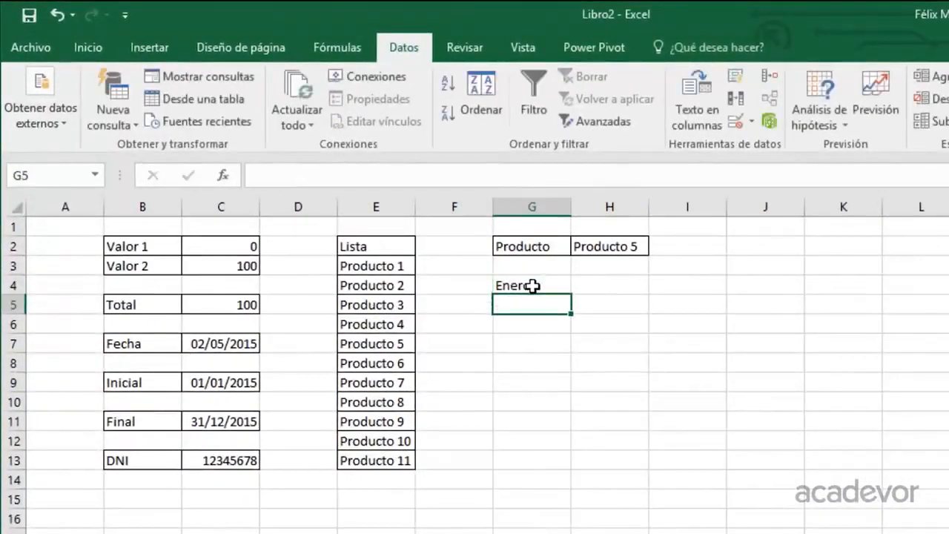
pyautogui.click(449, 240)
pyautogui.moveTo(571, 295); pyautogui.dragTo(570, 450)
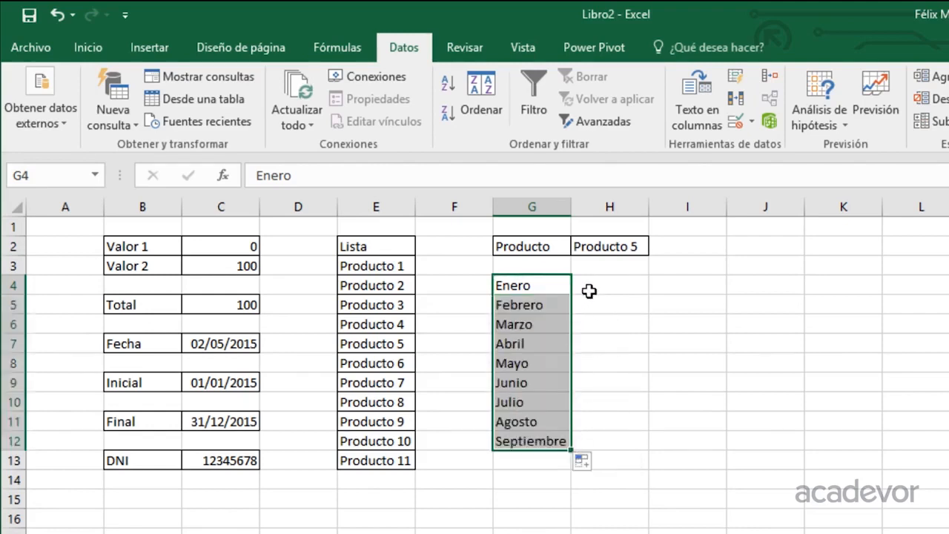
# Apply all borders to the month table in G4:H12.
pyautogui.moveTo(592, 282); pyautogui.dragTo(600, 426)
pyautogui.press('Left')
pyautogui.hotkey('shift', 'Right')
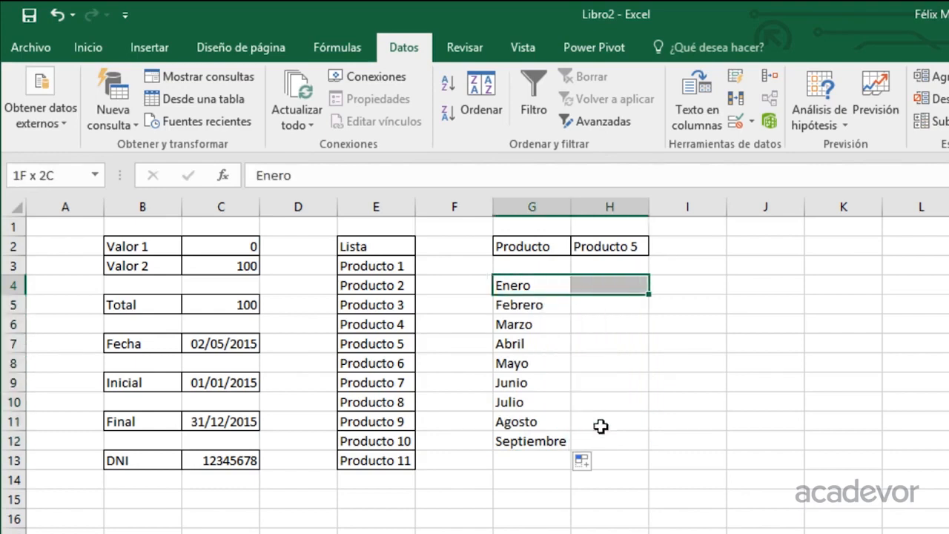
pyautogui.hotkey('shift', 'Down')
pyautogui.hotkey('shift', 'Down')
pyautogui.hotkey('shift', 'Down')
pyautogui.hotkey('shift', 'Down')
pyautogui.hotkey('shift', 'Down')
pyautogui.hotkey('shift', 'Down')
pyautogui.hotkey('shift', 'Down')
pyautogui.hotkey('shift', 'Down')
pyautogui.hotkey('shift', 'Down')
pyautogui.hotkey('shift', 'Up')
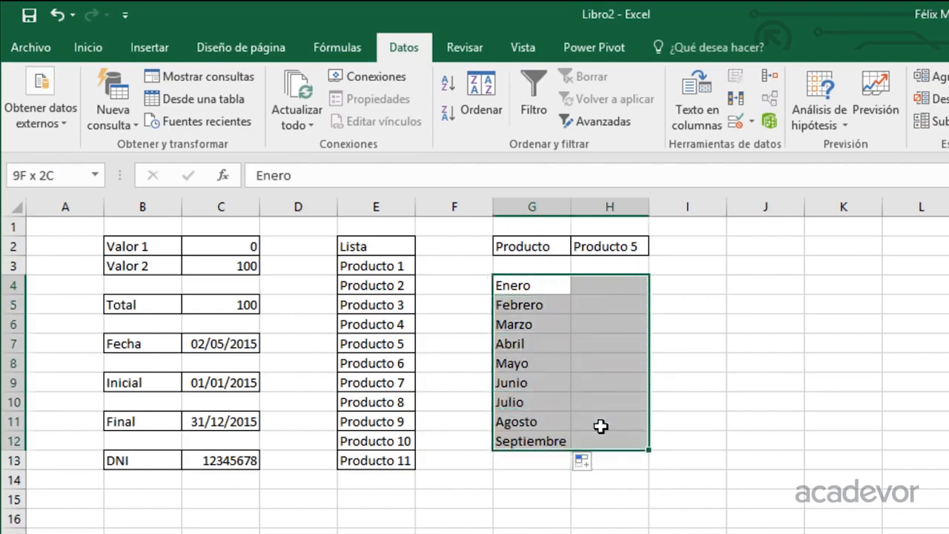
pyautogui.click(82, 47)
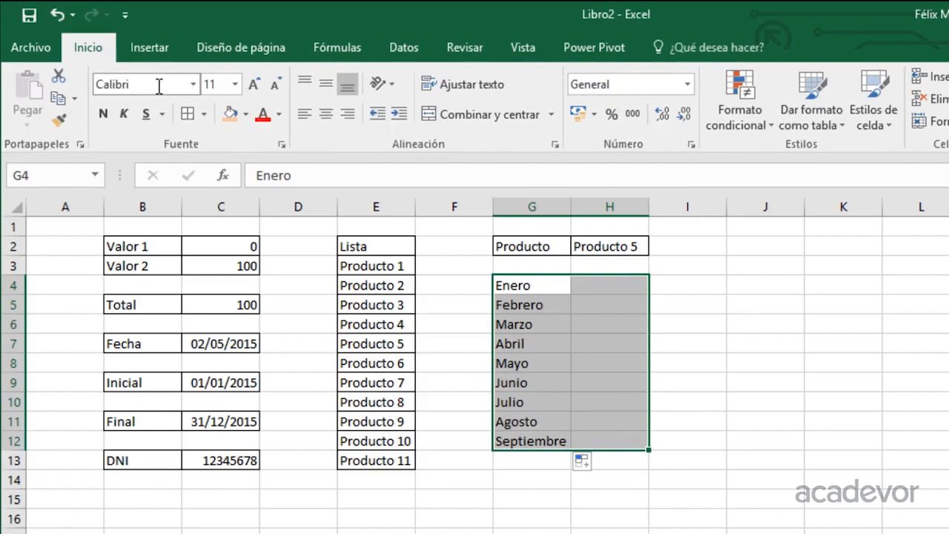
pyautogui.click(187, 114)
# Enter the label Total in G14 and apply all borders to G14:H14.
pyautogui.click(547, 478)
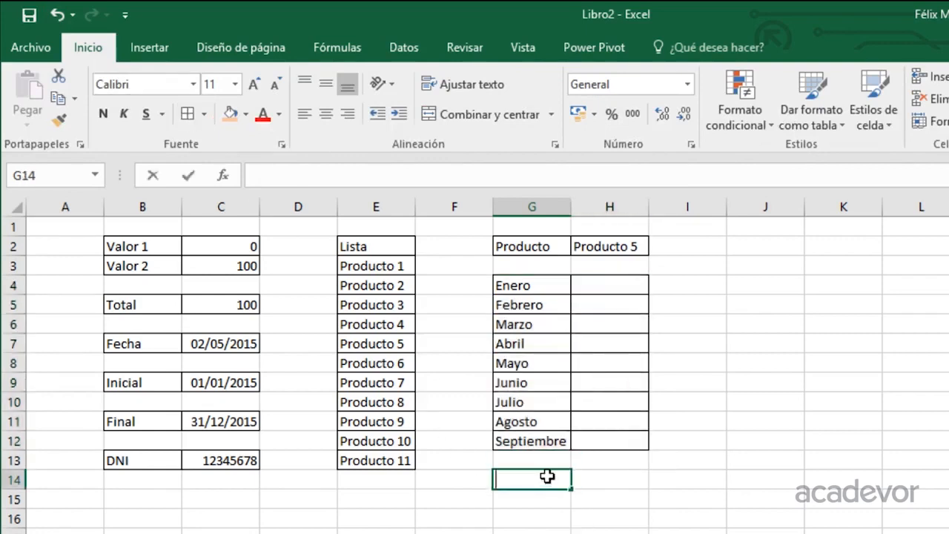
pyautogui.write('Total')
pyautogui.press('Return')
pyautogui.click(547, 478)
pyautogui.hotkey('shift', 'Right')
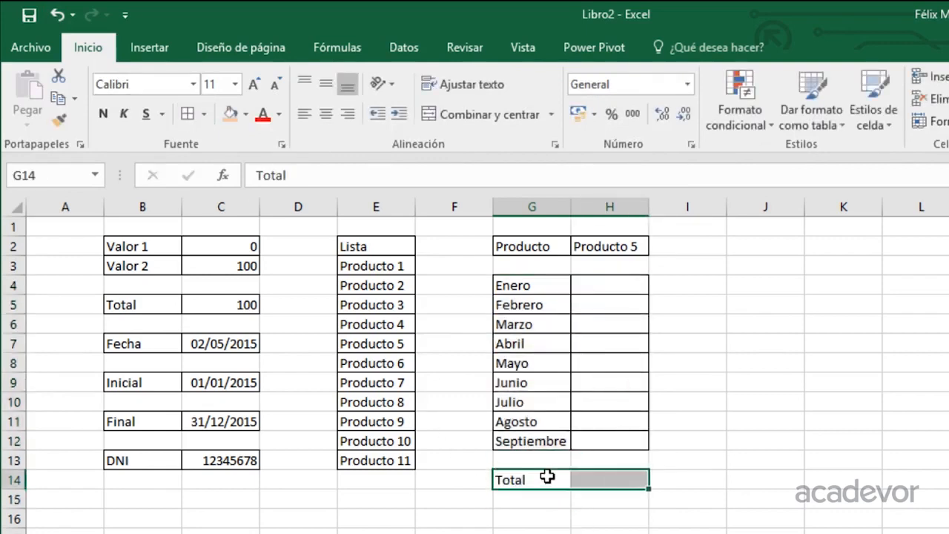
# Enter a SUMA formula in H14 that adds the monthly values in H4:H12.
pyautogui.click(587, 478)
pyautogui.write('=sum')
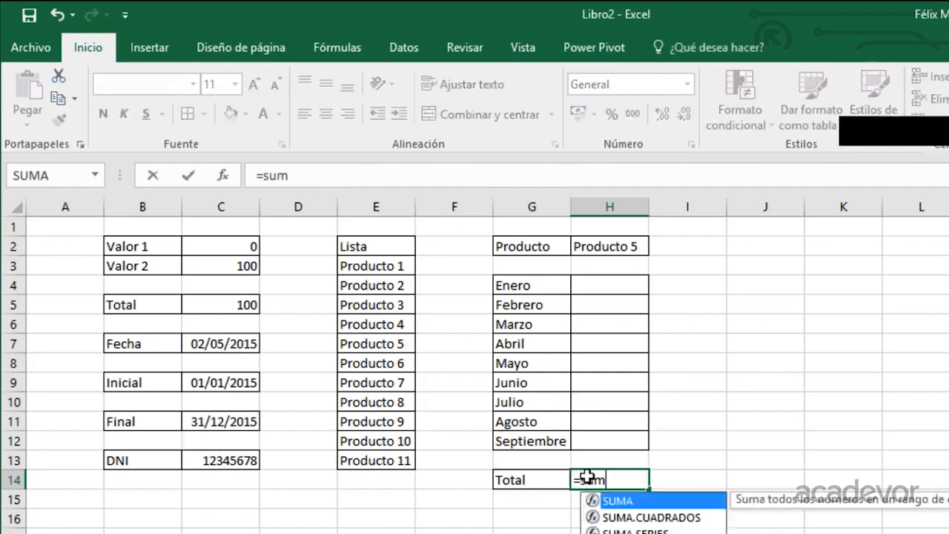
pyautogui.press('Tab')
pyautogui.press('Up')
pyautogui.press('Up')
pyautogui.hotkey('shift', 'Up')
pyautogui.hotkey('shift', 'Up')
pyautogui.hotkey('shift', 'Up')
pyautogui.hotkey('shift', 'Up')
pyautogui.hotkey('shift', 'Up')
pyautogui.hotkey('shift', 'Up')
pyautogui.hotkey('shift', 'Up')
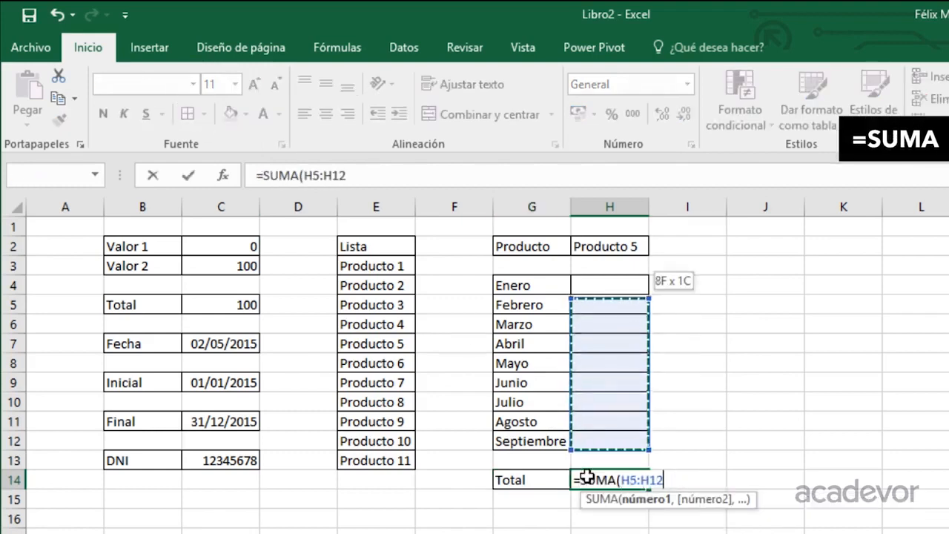
pyautogui.hotkey('shift', 'Up')
pyautogui.press('Return')
# Enter the label Restricción in G16 and apply all borders to G16:H16.
pyautogui.press('Down')
pyautogui.press('Left')
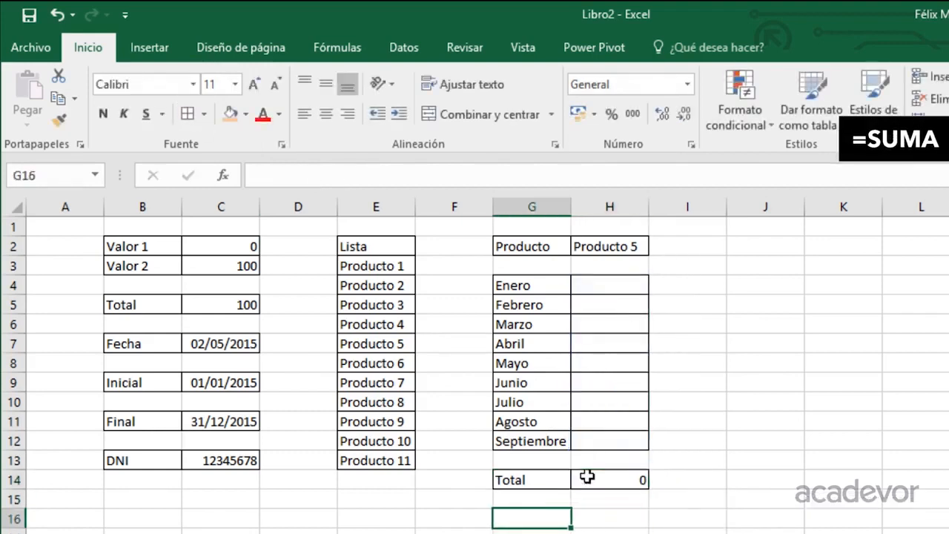
pyautogui.write('Restricción')
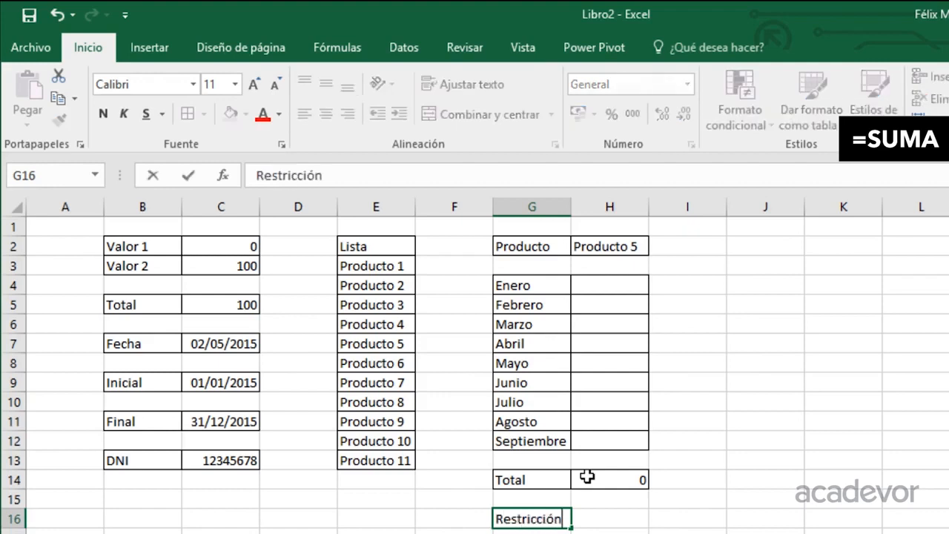
pyautogui.press('Return')
pyautogui.press('Up')
pyautogui.hotkey('shift', 'Right')
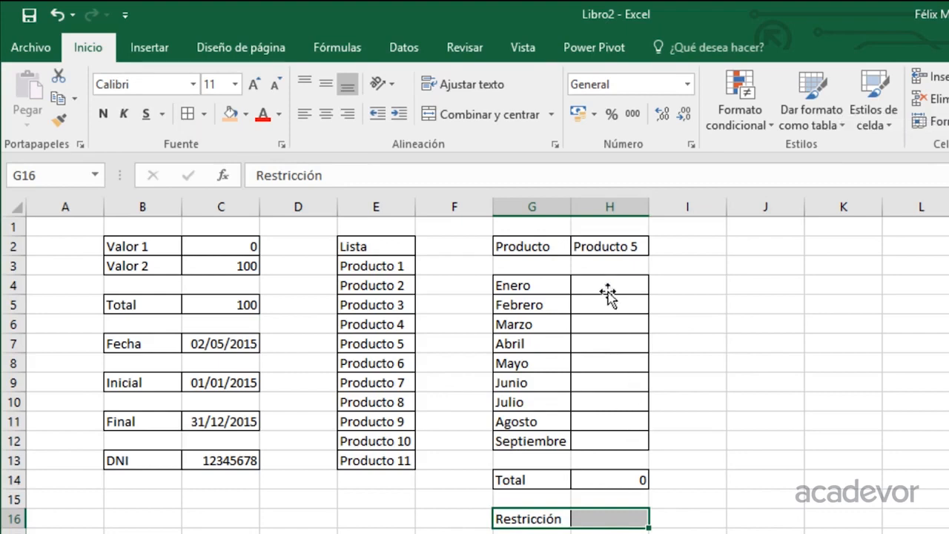
# Enter the restriction limit 1000 in H16.
pyautogui.click(598, 519)
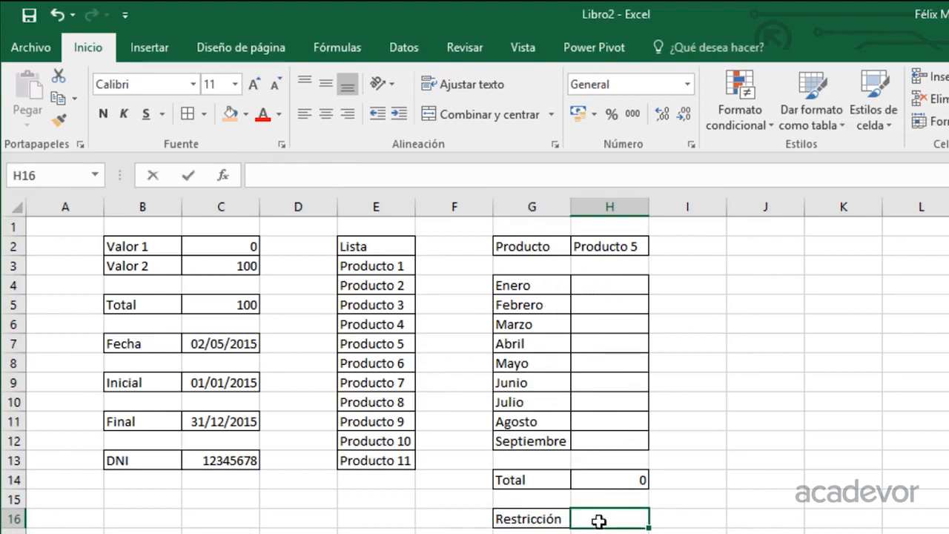
pyautogui.write('1000')
pyautogui.press('Return')
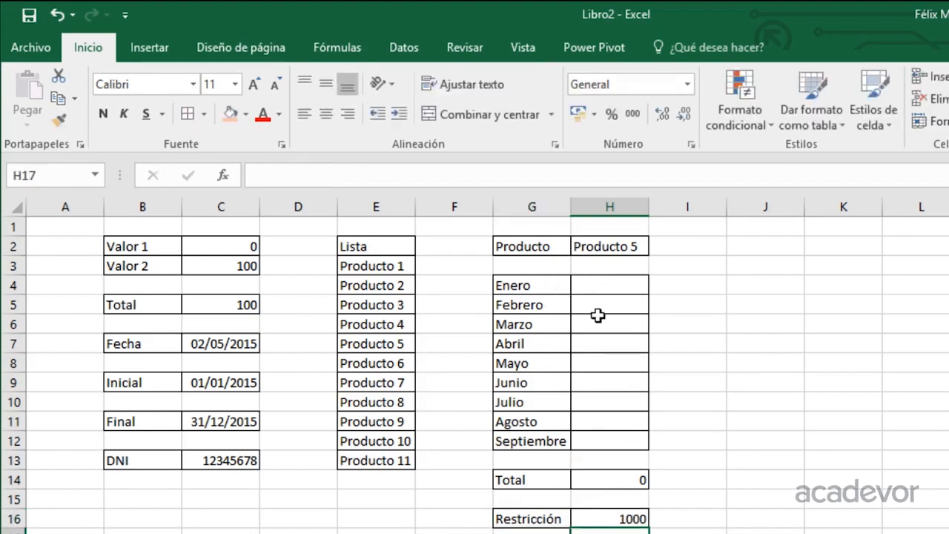
# Open data validation for the monthly cells H4:H12 and set the allowed criterion to Personalizada.
pyautogui.moveTo(608, 285); pyautogui.dragTo(622, 440)
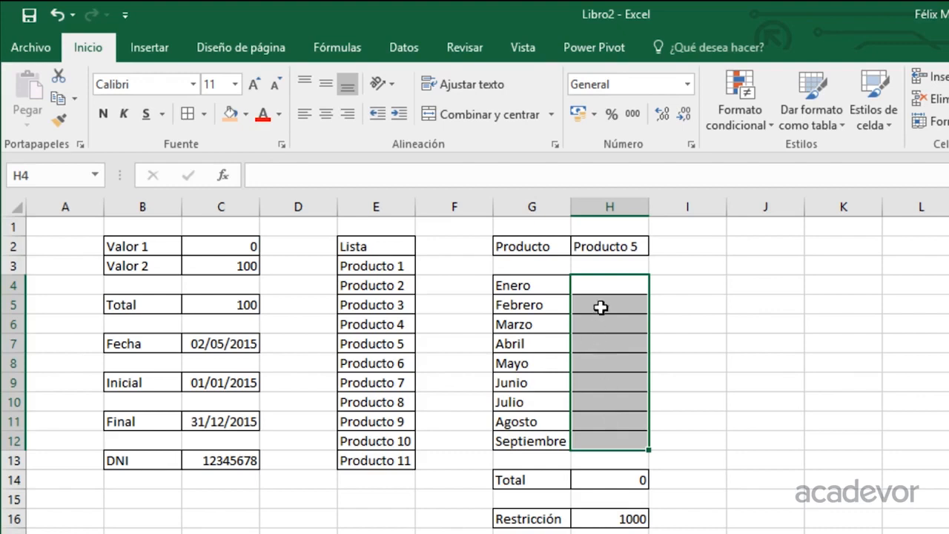
pyautogui.moveTo(605, 281); pyautogui.dragTo(605, 445)
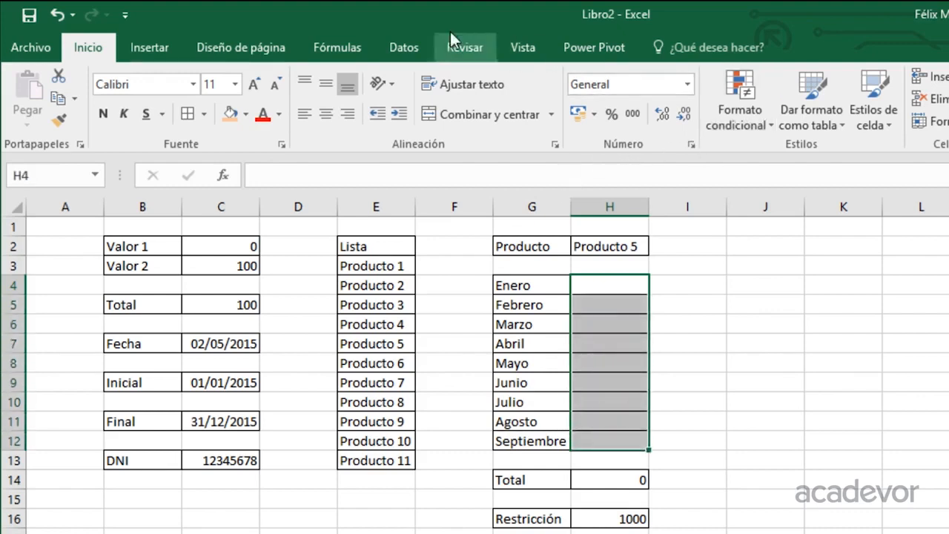
pyautogui.click(404, 47)
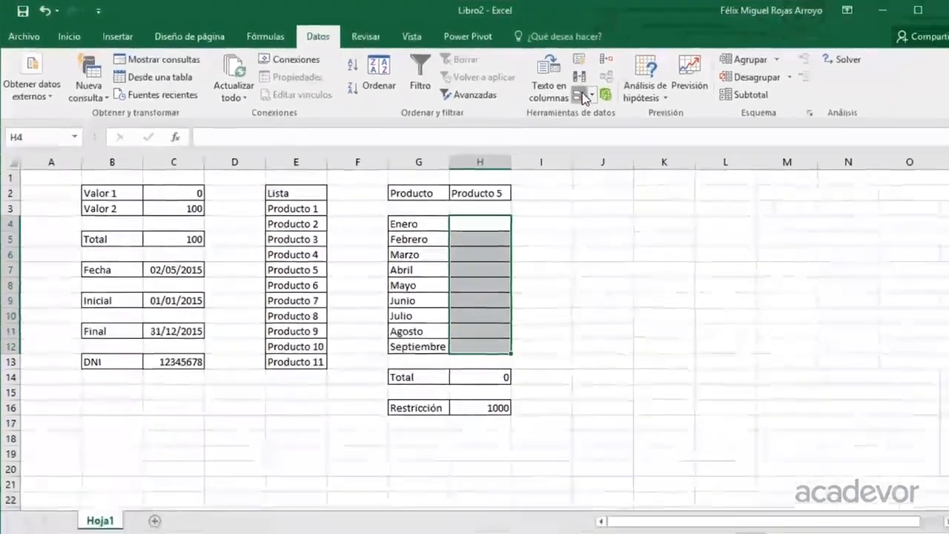
pyautogui.click(581, 96)
pyautogui.click(602, 226)
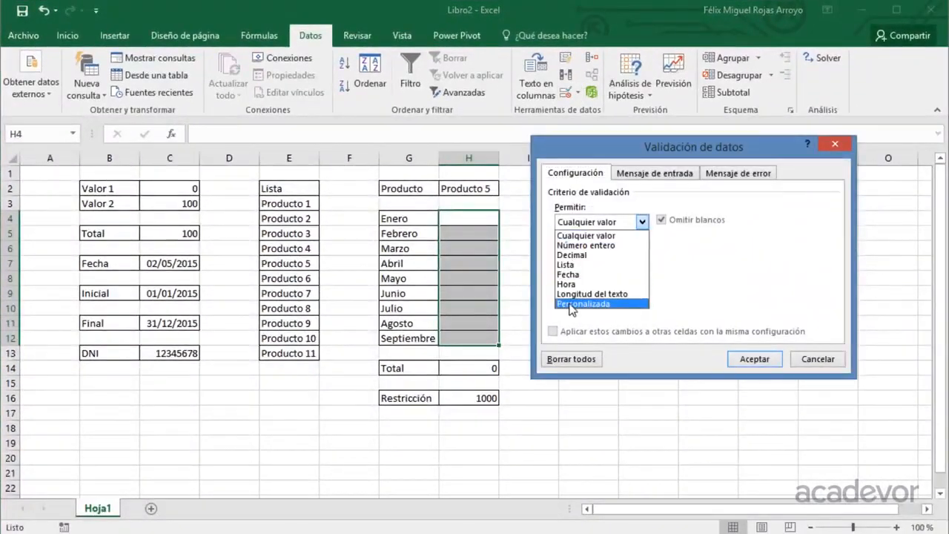
pyautogui.click(571, 304)
# Enter the validation formula =SUMA(H4:H12)<=H16.
pyautogui.click(562, 283)
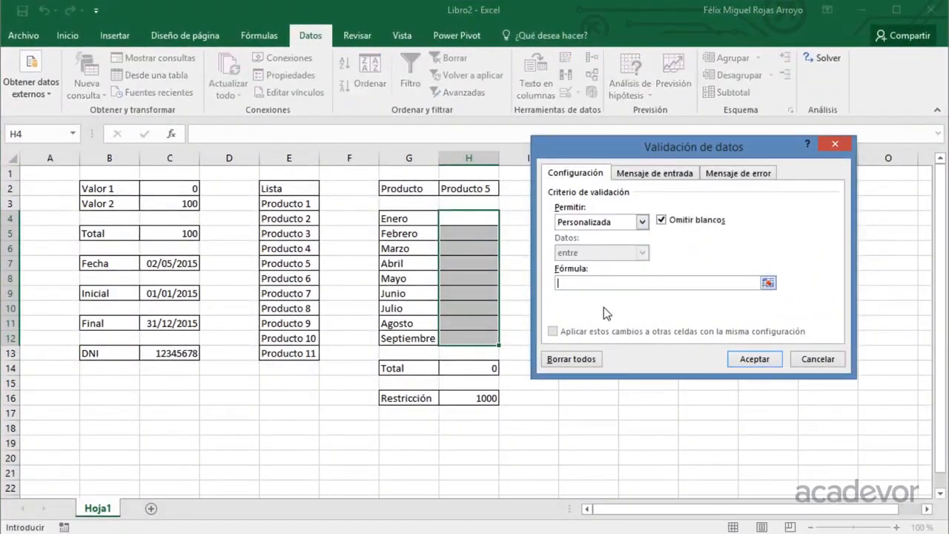
pyautogui.write('=SUMA(')
pyautogui.moveTo(464, 215); pyautogui.dragTo(486, 340)
pyautogui.write(')')
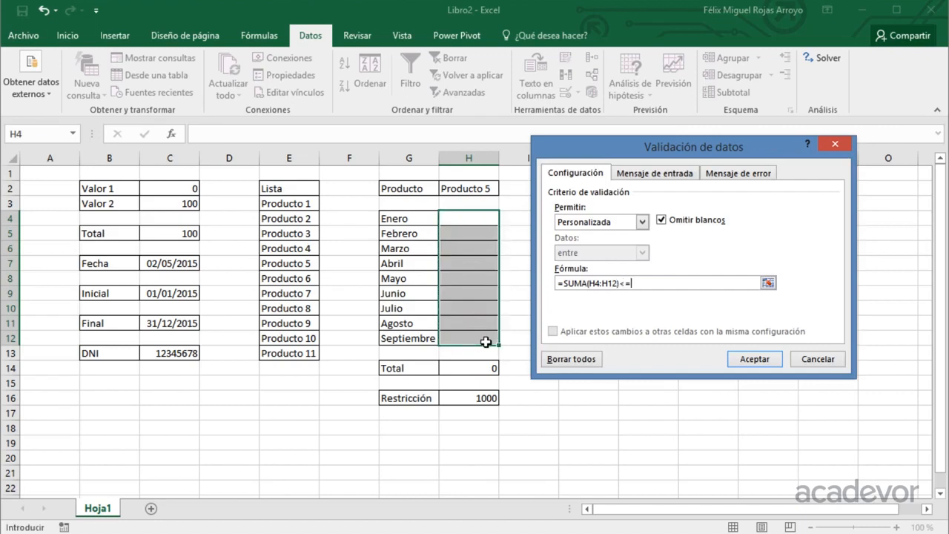
pyautogui.write('<=')
pyautogui.click(461, 398)
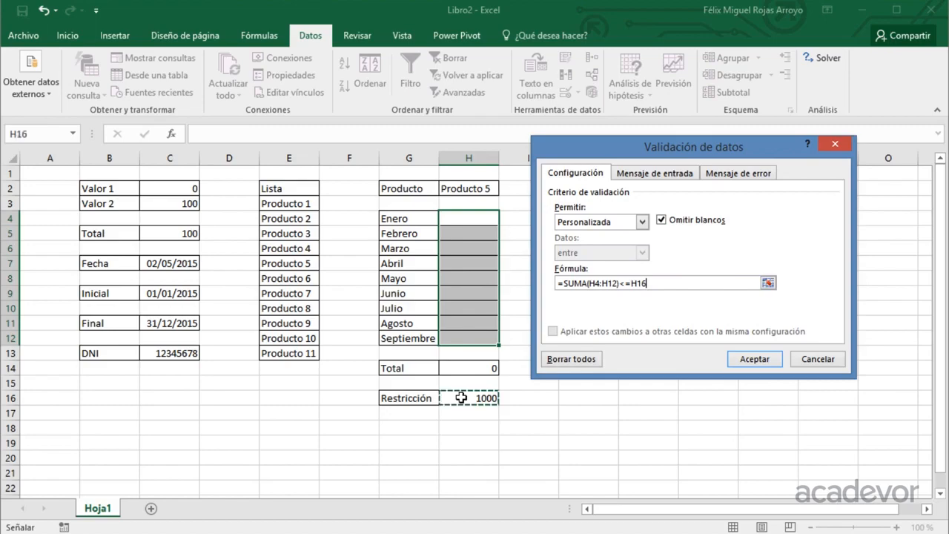
# Make the validation formula's references absolute as =SUMA($H$4:$H$12)<=$H$16 and apply the rule to the monthly cells.
pyautogui.click(593, 284)
pyautogui.write('$')
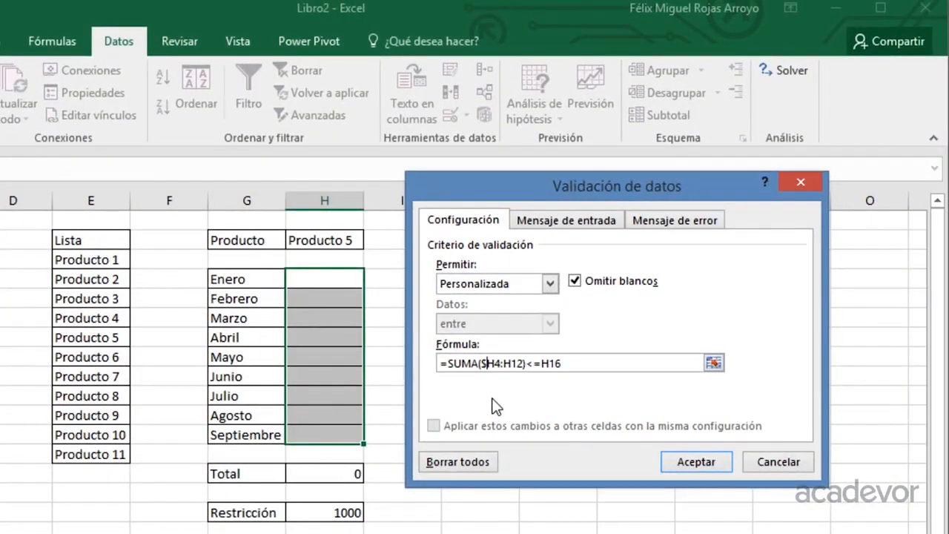
pyautogui.press('F4')
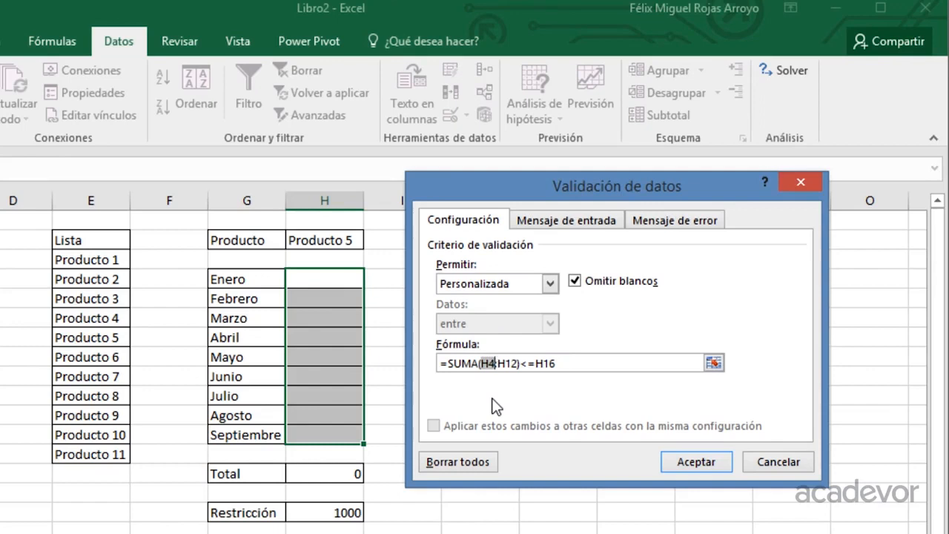
pyautogui.press('F4')
pyautogui.write('$H$')
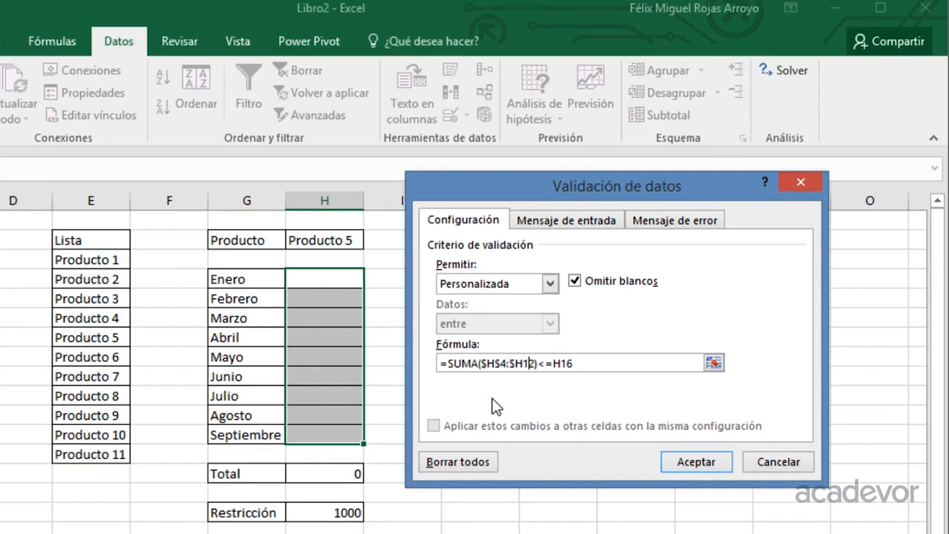
pyautogui.press('Left')
pyautogui.write('$')
pyautogui.write('$')
pyautogui.press('Right')
pyautogui.write('$')
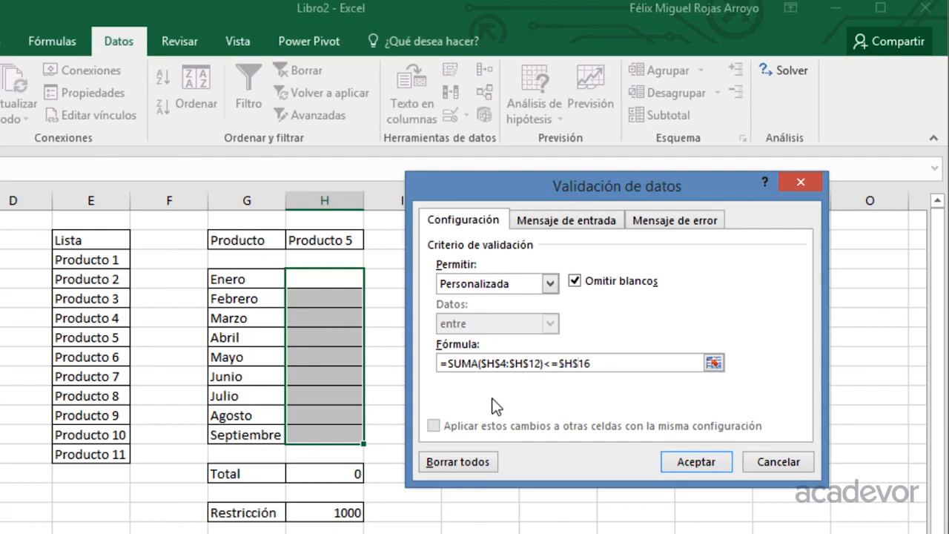
pyautogui.click(692, 461)
# Test the restriction by entering 1000 for Enero and trying to enter 1 for Febrero.
pyautogui.click(330, 279)
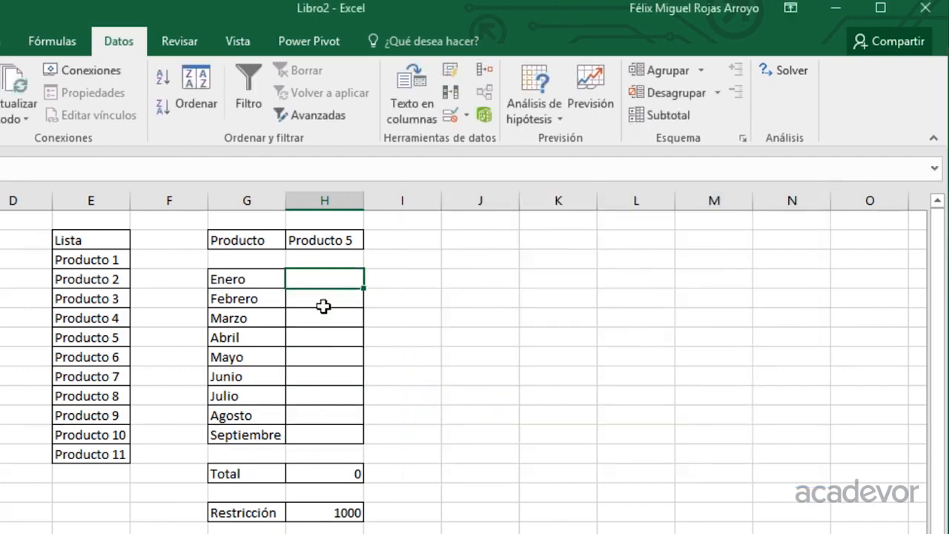
pyautogui.write('1000')
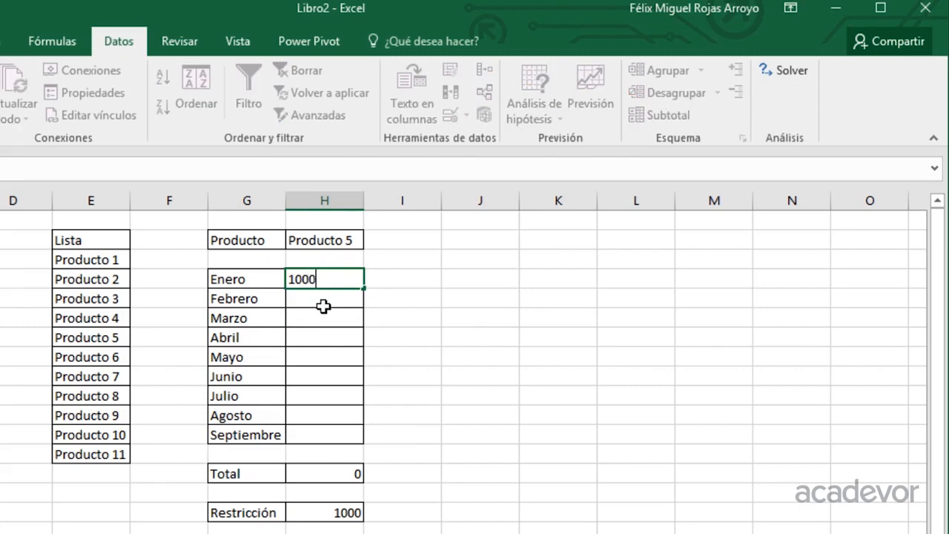
pyautogui.press('Return')
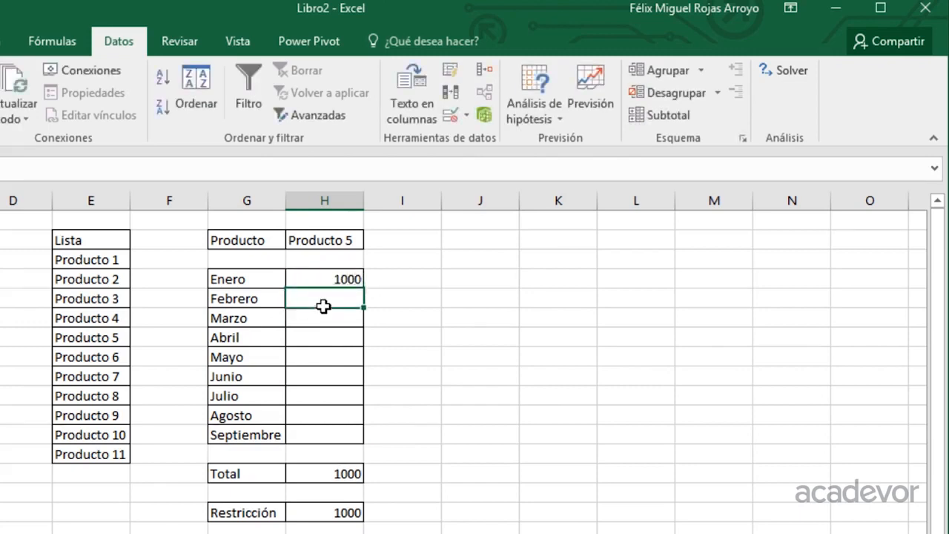
pyautogui.write('1')
pyautogui.press('Return')
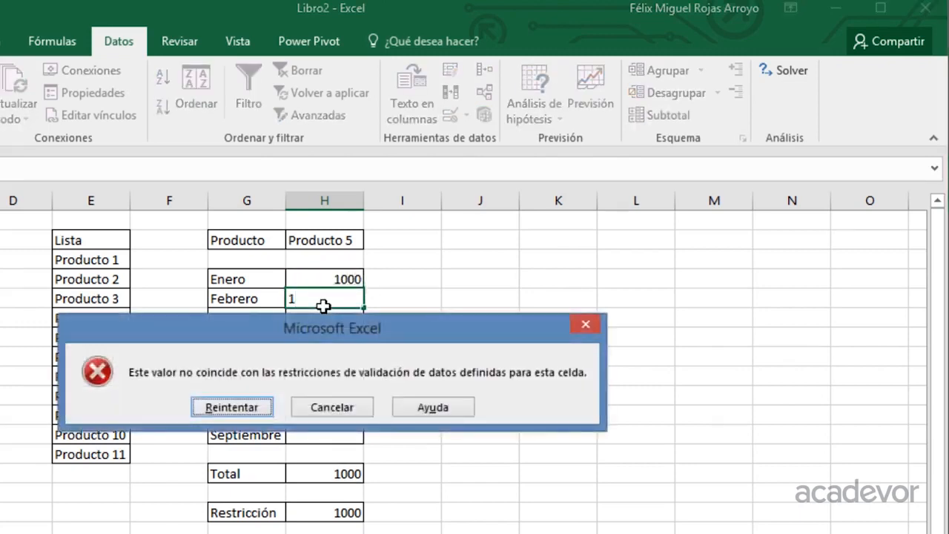
pyautogui.press('Escape')
# Change the Enero value to 100, and enter 200 for Febrero, 300 for Marzo and 400 for Abril.
pyautogui.click(316, 273)
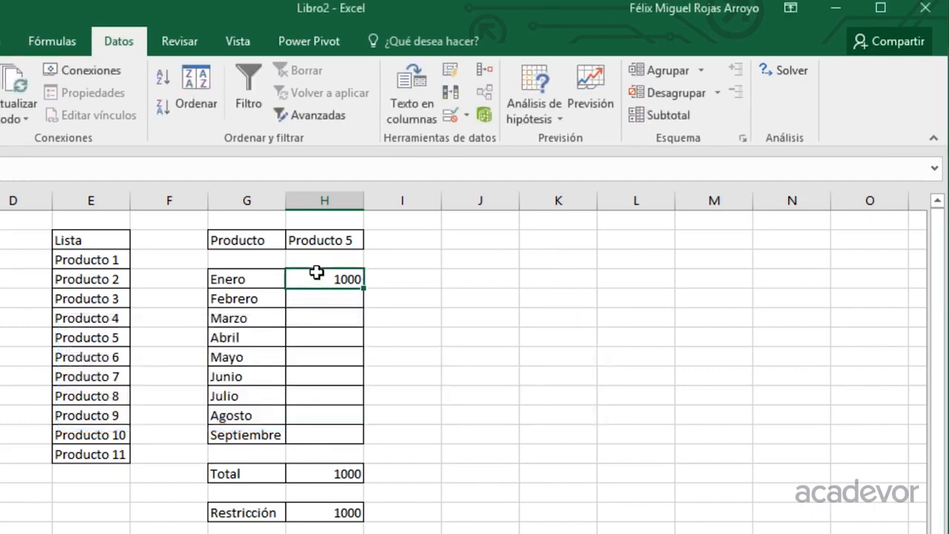
pyautogui.press('F2')
pyautogui.press('BackSpace')
pyautogui.press('Return')
pyautogui.write('200')
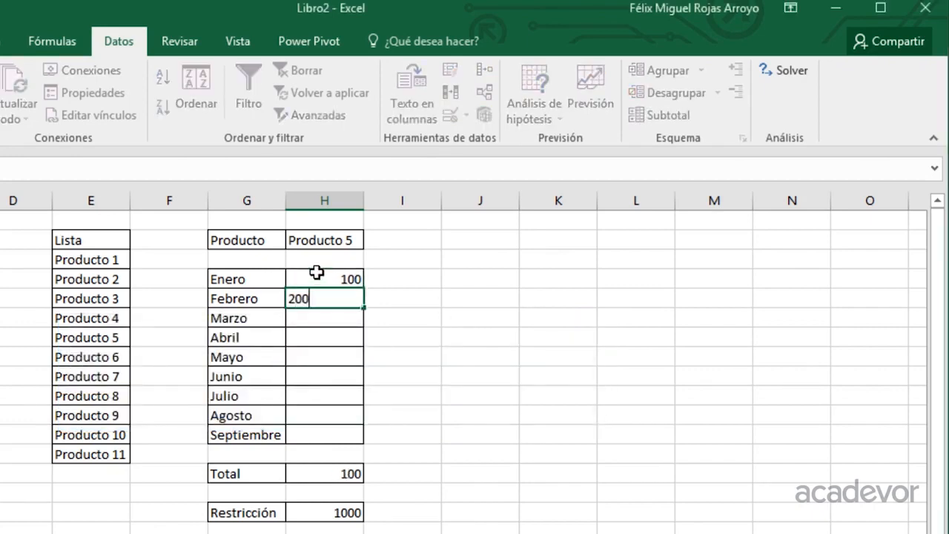
pyautogui.press('Return')
pyautogui.write('300')
pyautogui.press('Return')
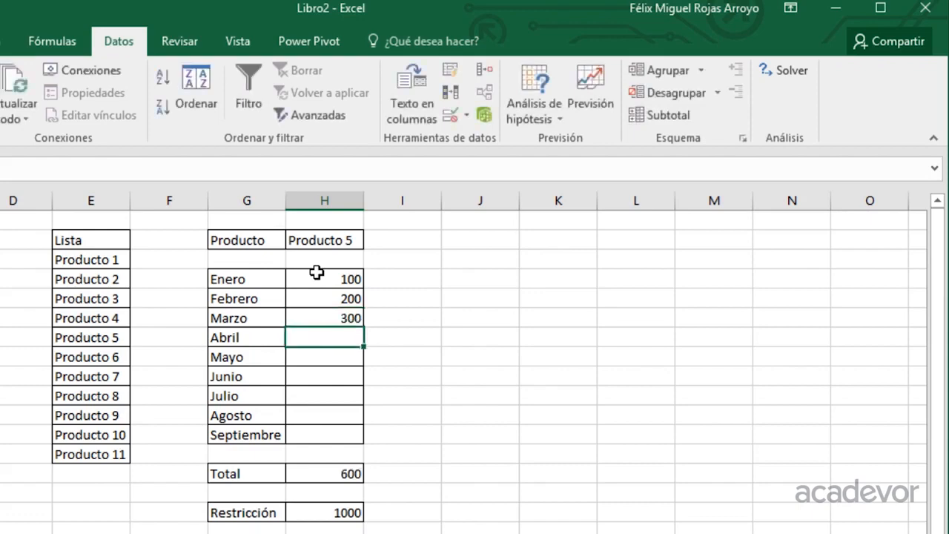
pyautogui.write('400')
pyautogui.press('Return')
# Try to enter 100 for Mayo, exceeding the restriction limit.
pyautogui.write('100')
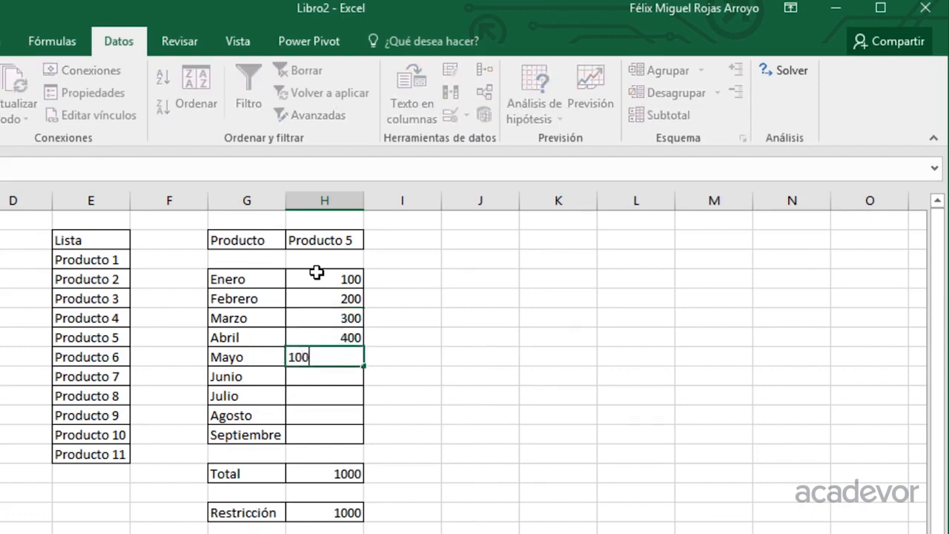
pyautogui.press('Return')
pyautogui.press('Escape')
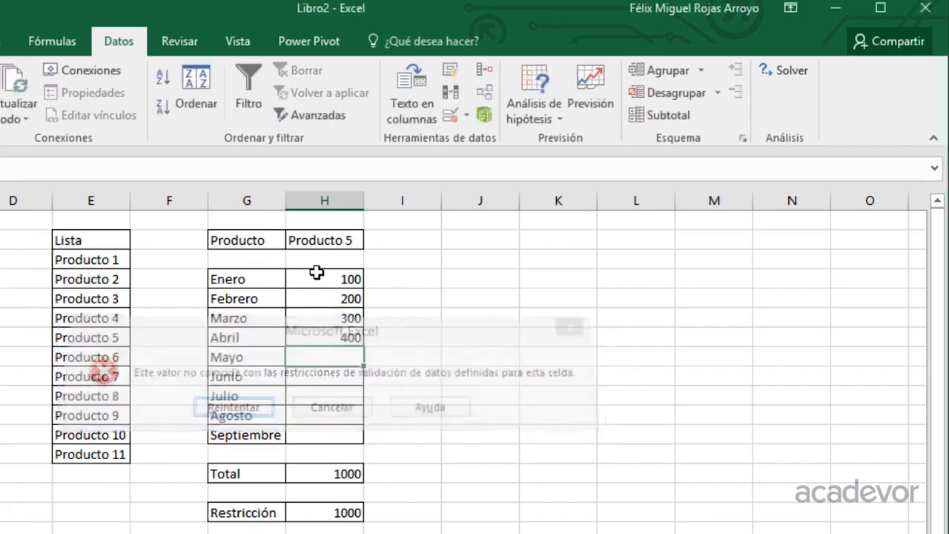
# Change the Abril value to 100 and enter 300 for Mayo.
pyautogui.press('Up')
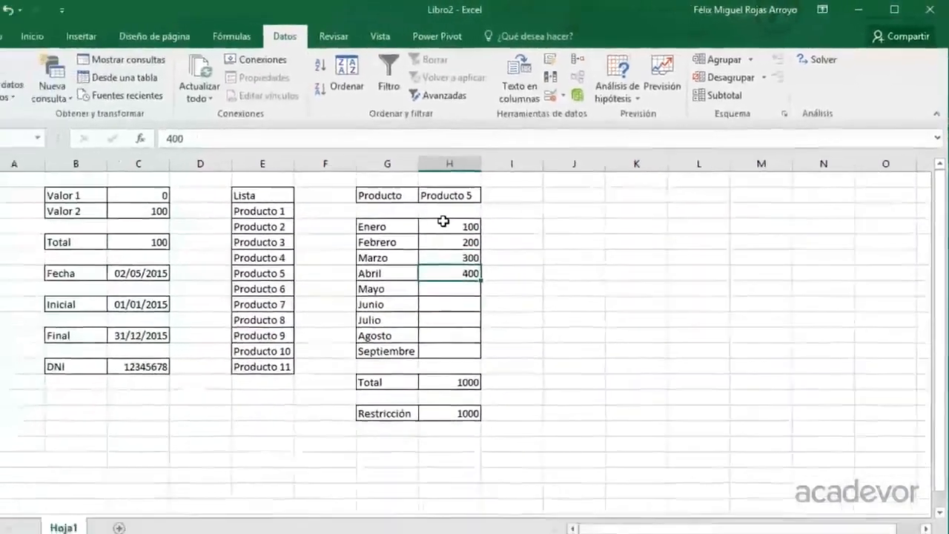
pyautogui.write('10')
pyautogui.press('Return')
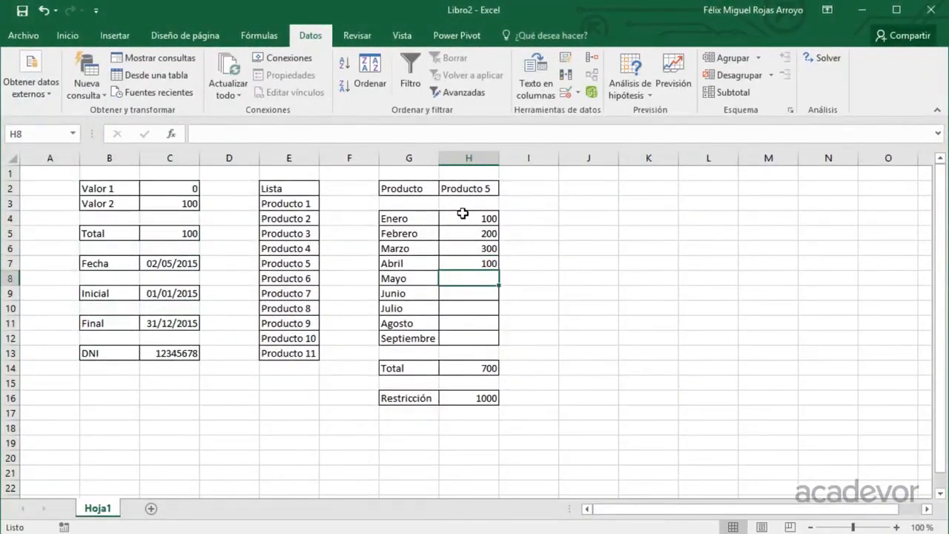
pyautogui.write('300')
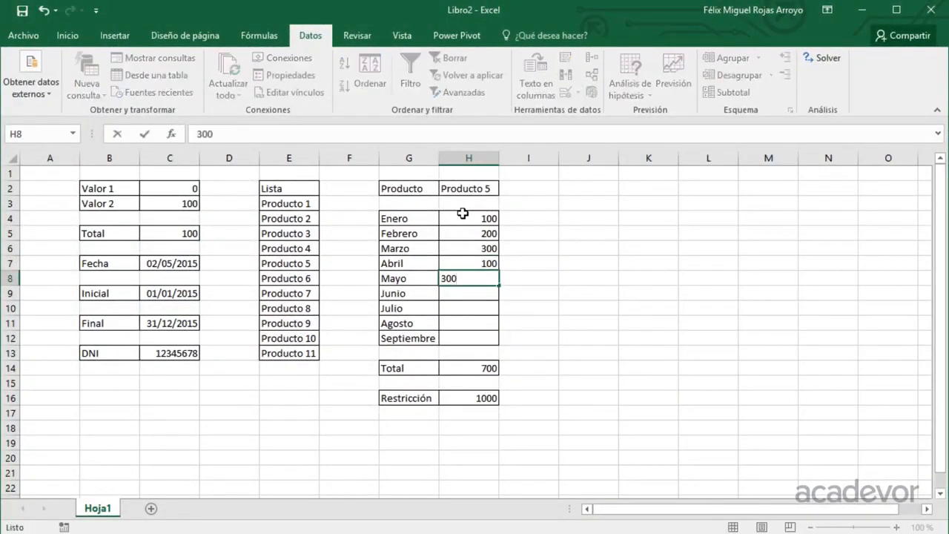
pyautogui.press('Return')
# Try to raise the Mayo value to 400, beyond the restriction limit.
pyautogui.press('Up')
pyautogui.write('400')
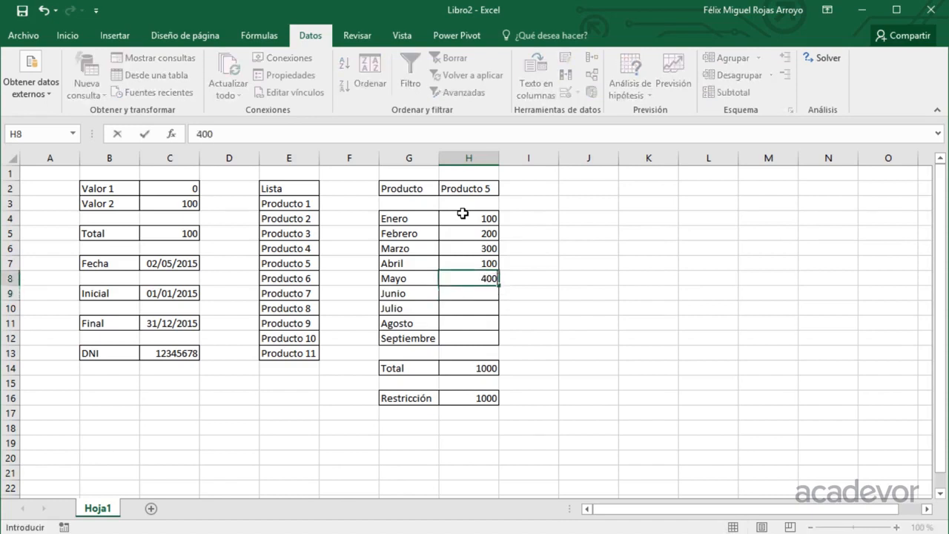
pyautogui.press('Return')
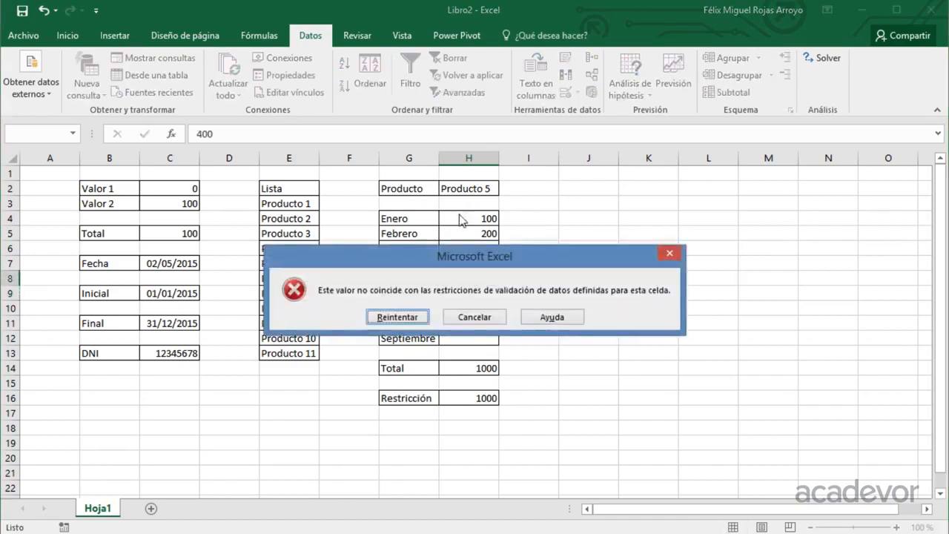
pyautogui.click(667, 254)
pyautogui.moveTo(473, 218); pyautogui.dragTo(475, 332)
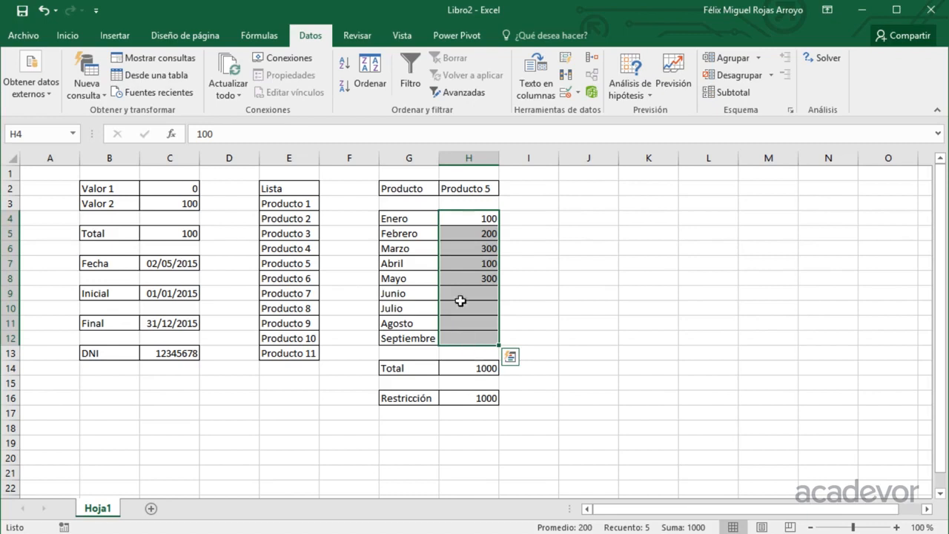
pyautogui.click(465, 235)
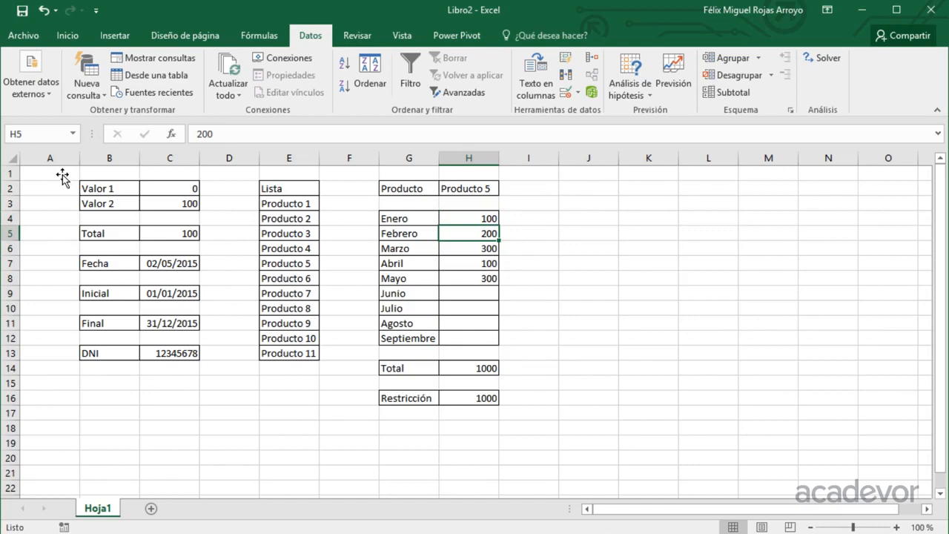